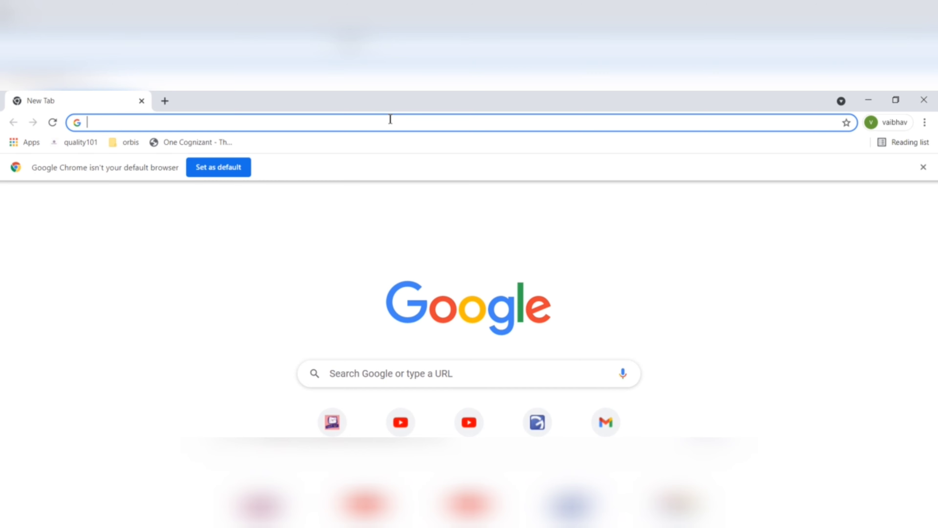
- Search Google for 'checkpoint upgrade wizard' and scroll to the Check Point Support Center Upgrade Wizard result
type("chec")
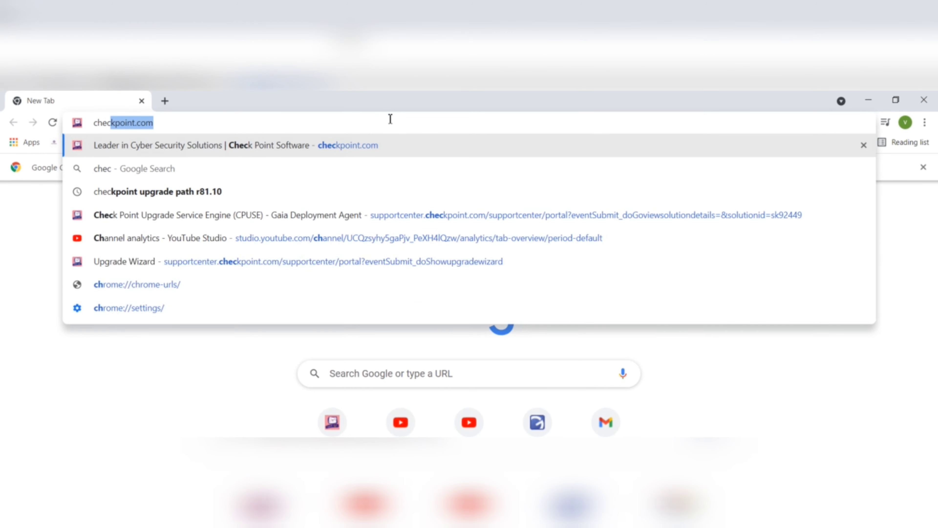
type("kpoint")
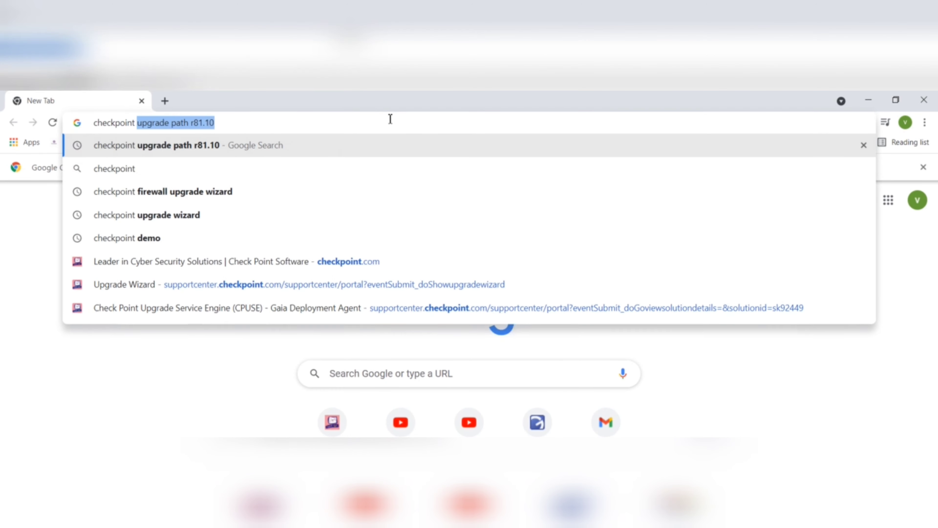
key("BackSpace")
type("upgrad")
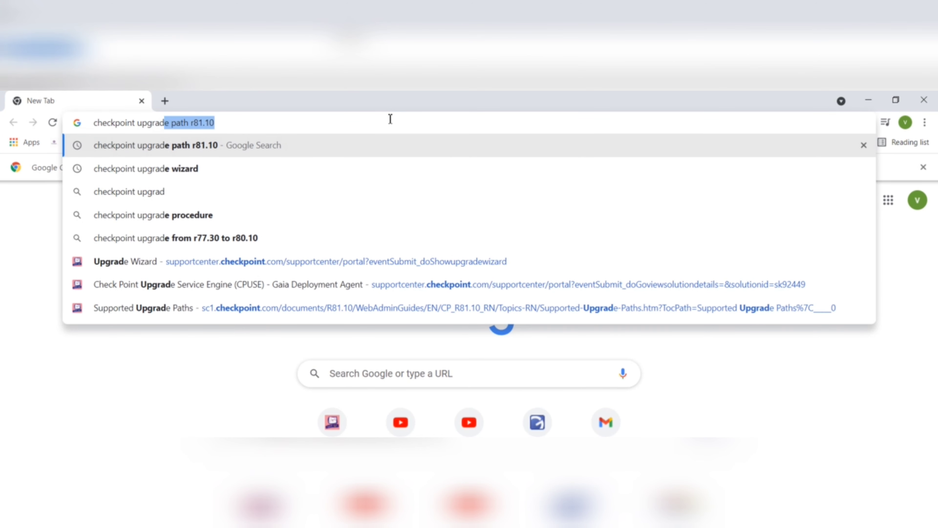
type("e wizard")
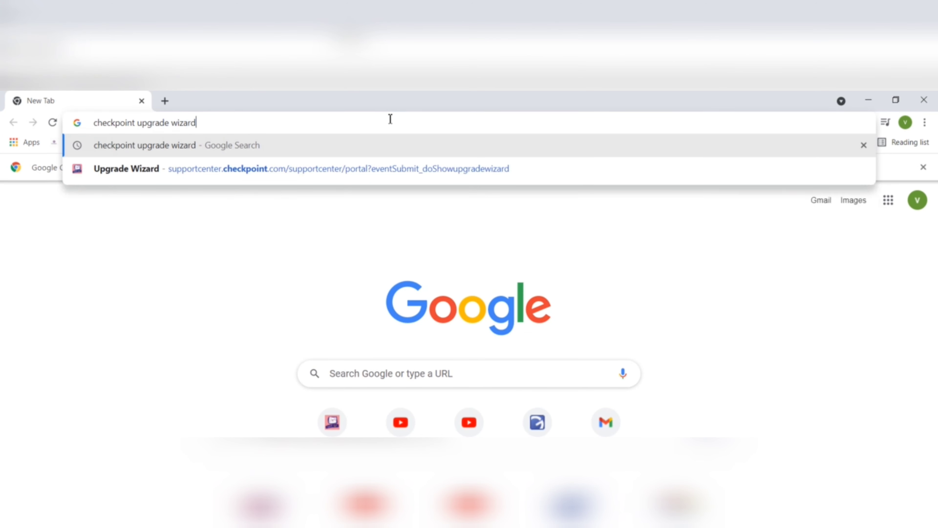
key("Return")
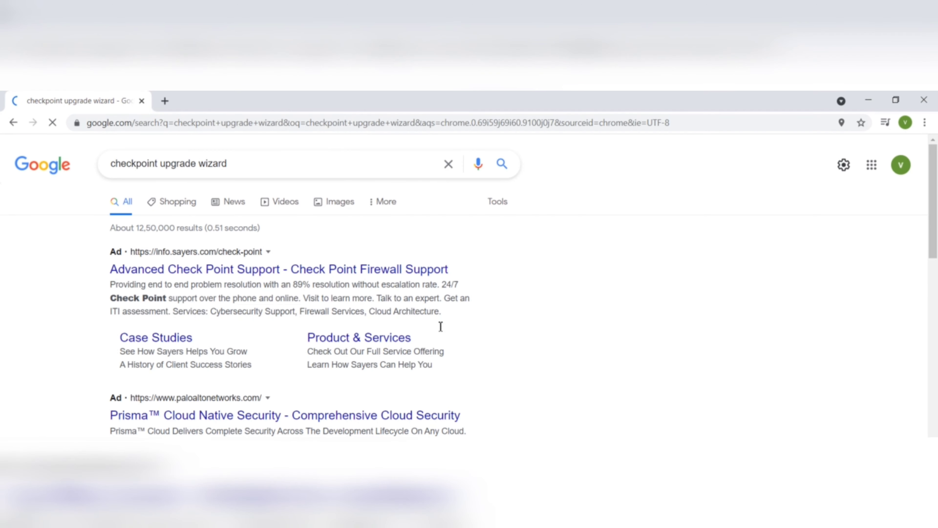
left_click_drag(932, 225, 932, 276)
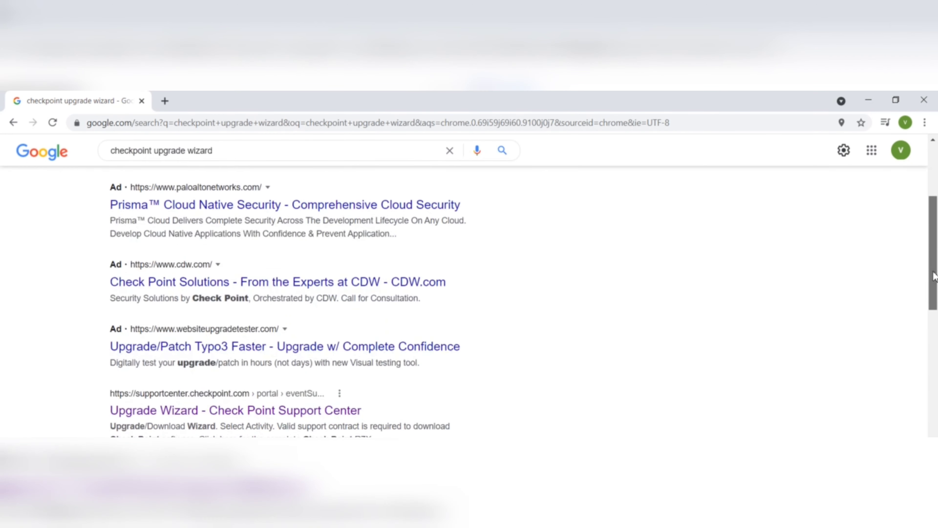
- Open the Check Point Upgrade Wizard and begin defining a new installation
left_click(255, 421)
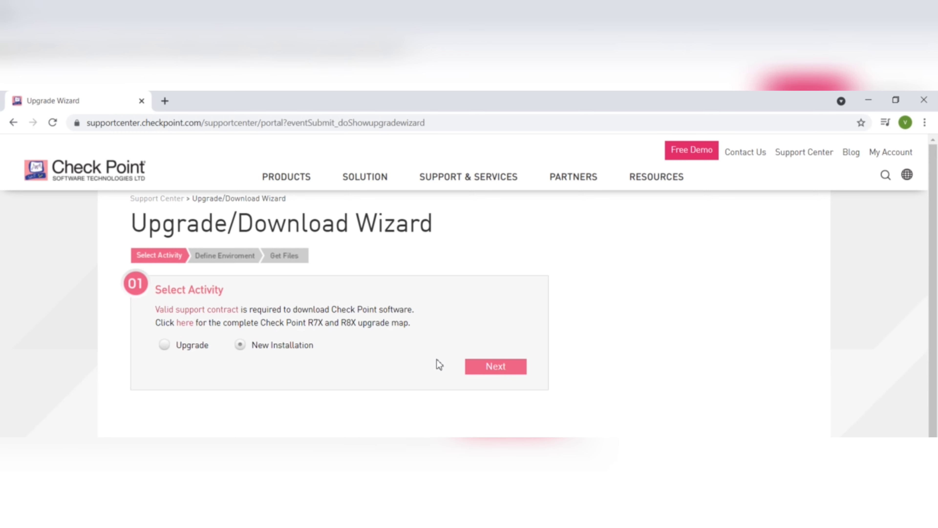
left_click(488, 373)
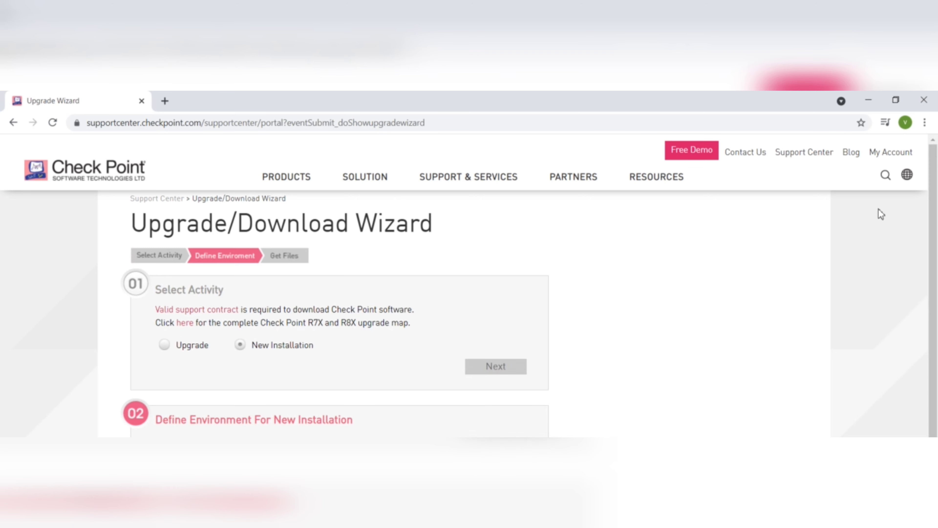
left_click_drag(932, 252, 936, 307)
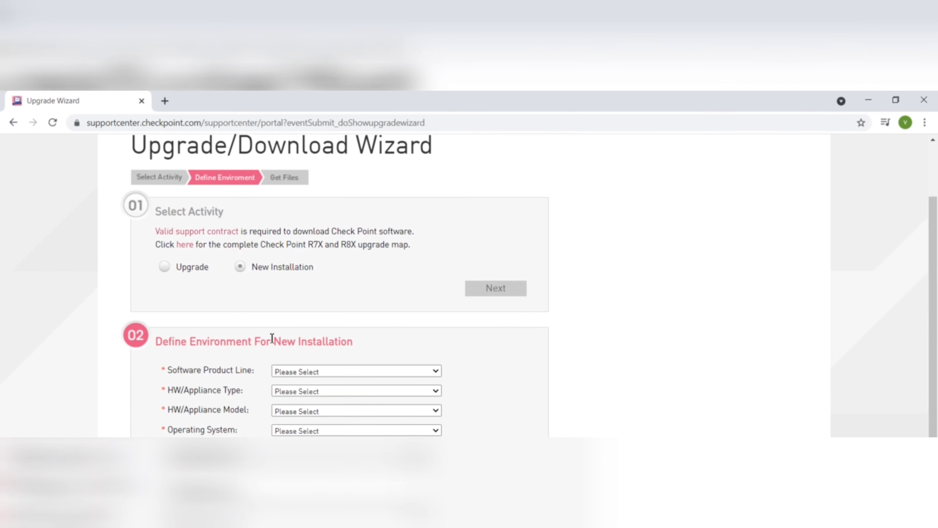
- Choose Security Management Server, Open Server appliance and model, Gaia, and version R80.30 (kernel 2.6)
left_click(441, 372)
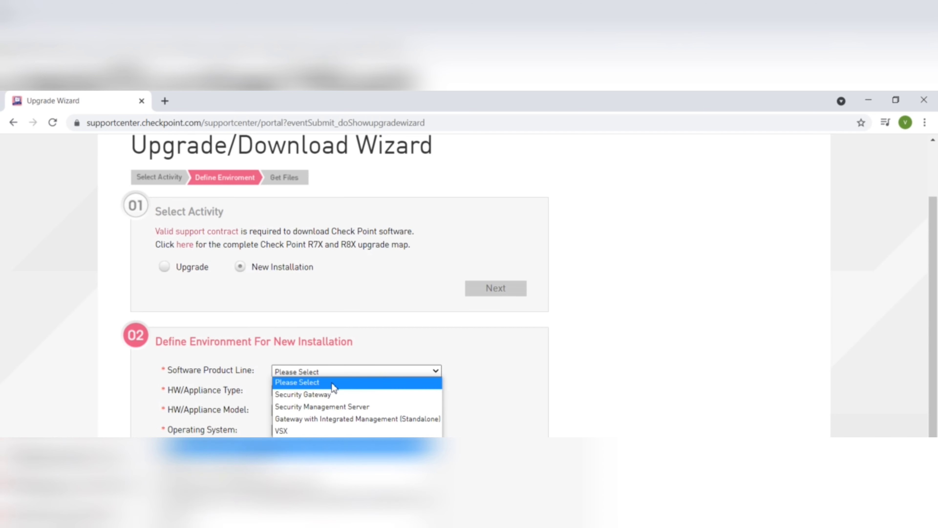
left_click(318, 407)
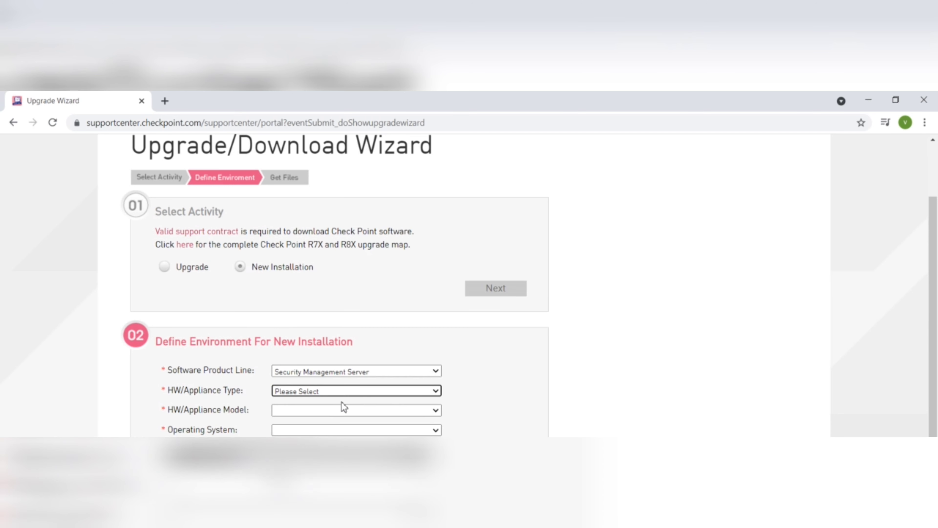
left_click(436, 392)
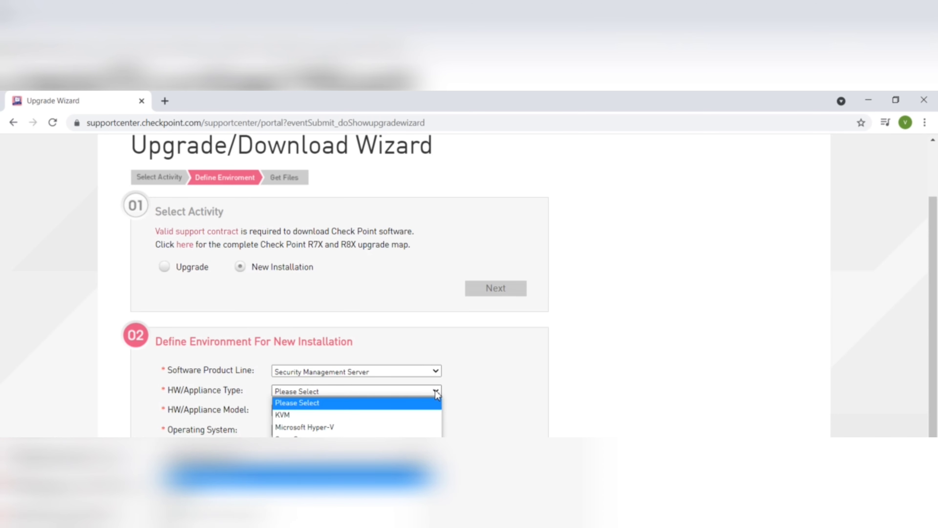
left_click(349, 439)
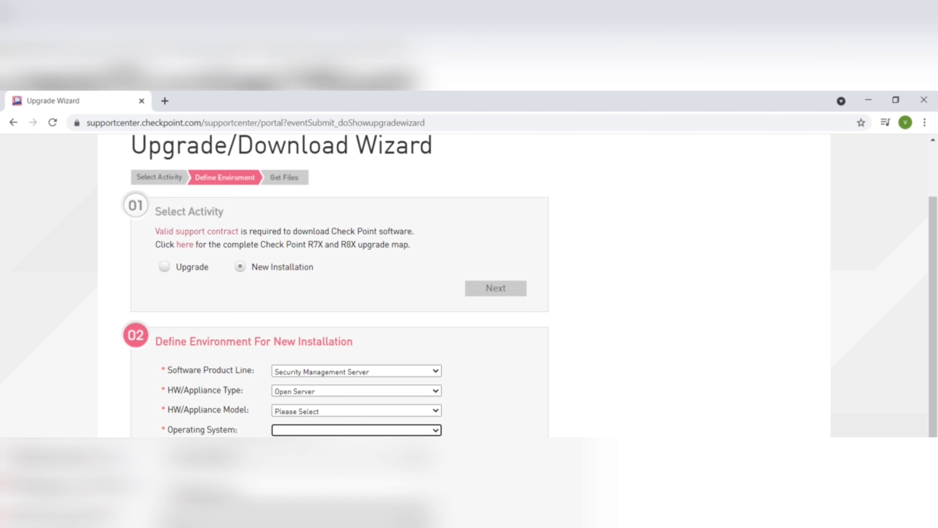
left_click(436, 411)
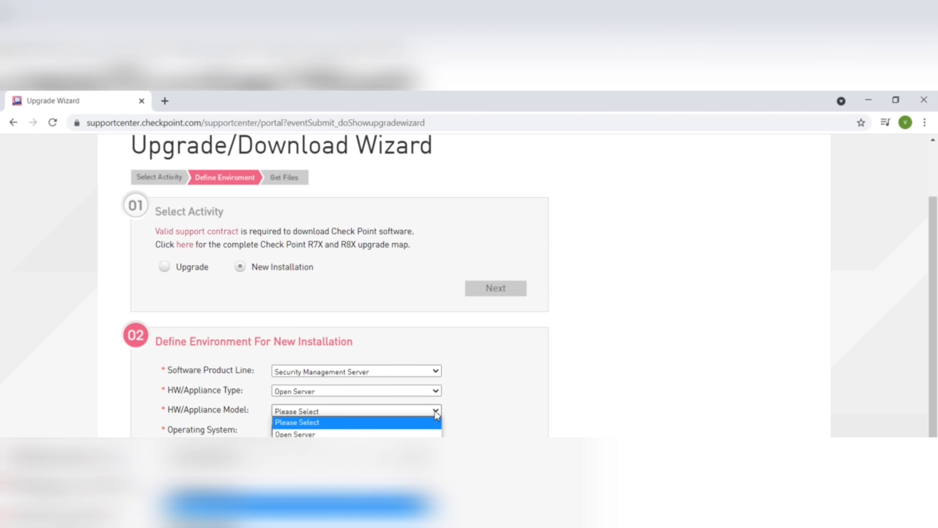
left_click(350, 434)
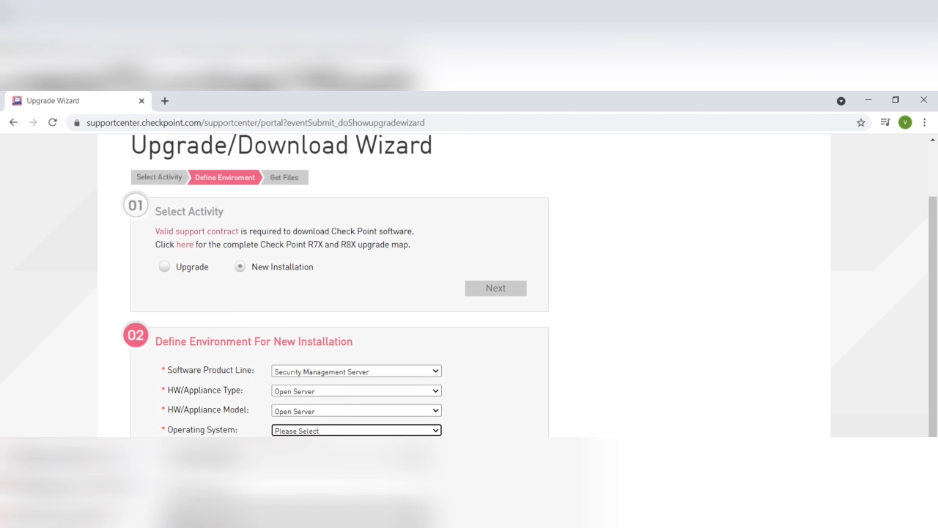
left_click(436, 431)
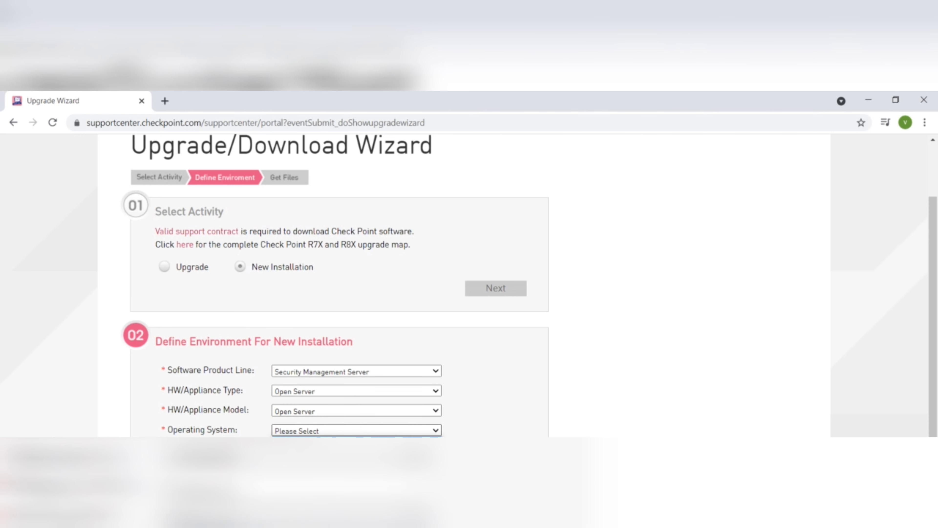
left_click(355, 454)
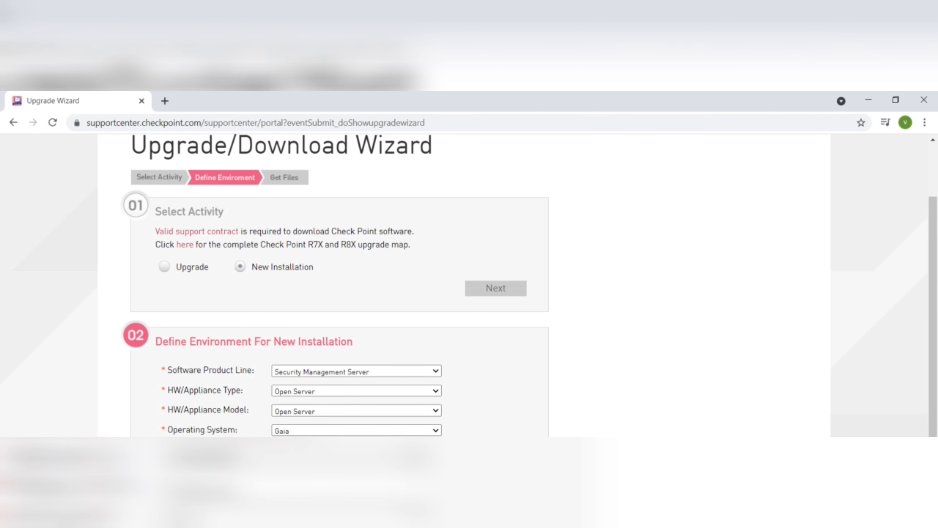
left_click(357, 450)
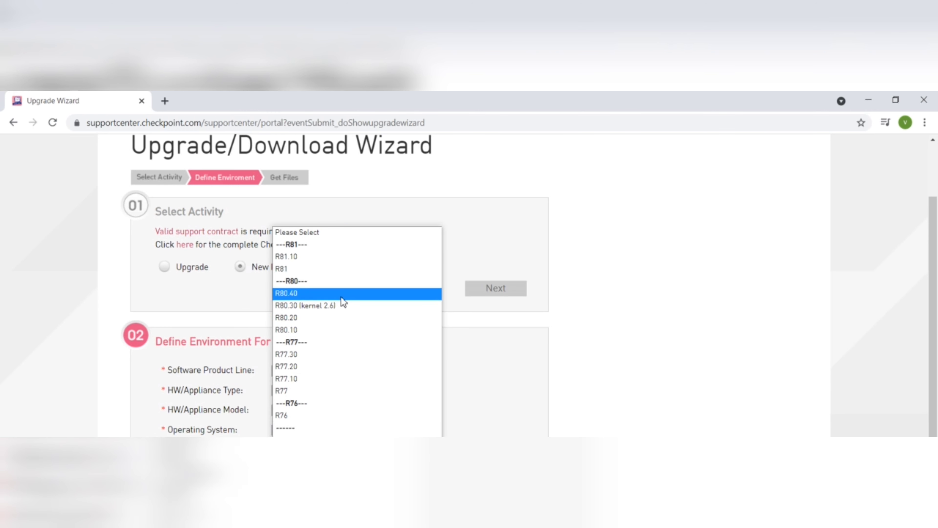
left_click(326, 308)
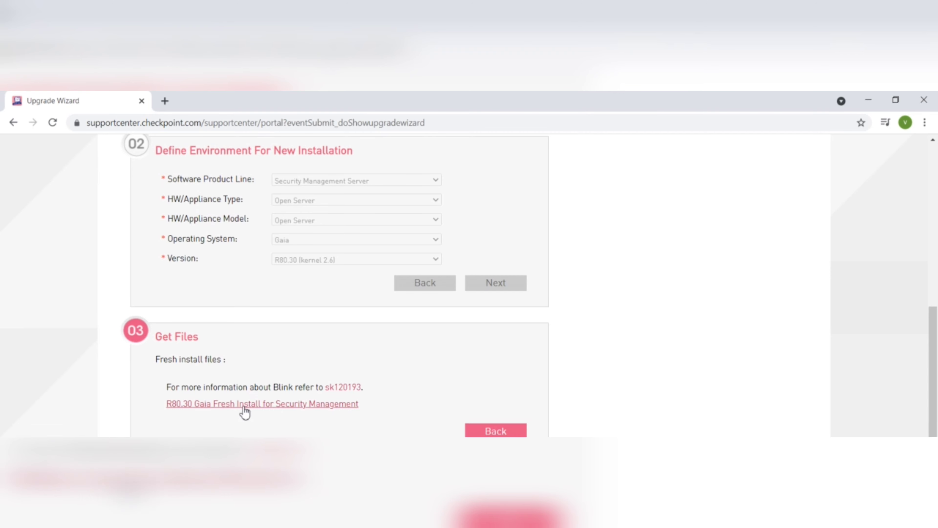
- View the R80.30 Gaia Fresh Install for Security Management download details, then minimise Chrome
left_click(257, 404)
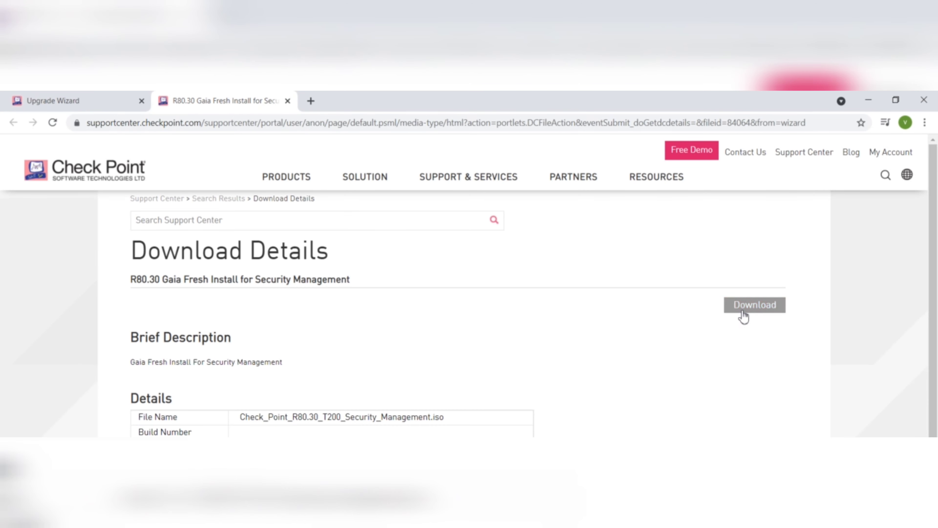
mouse_move(934, 290)
left_mouse_down()
mouse_move(934, 327)
mouse_move(935, 306)
left_mouse_up()
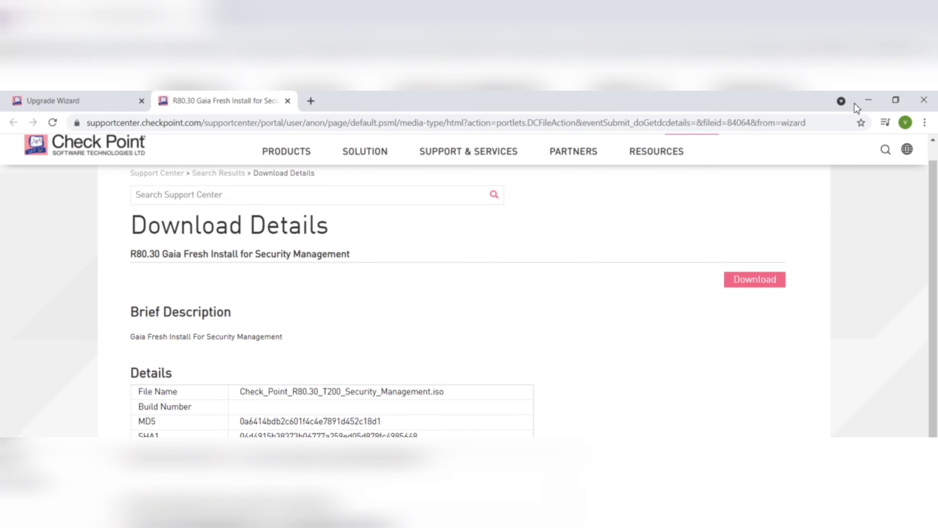
left_click(876, 105)
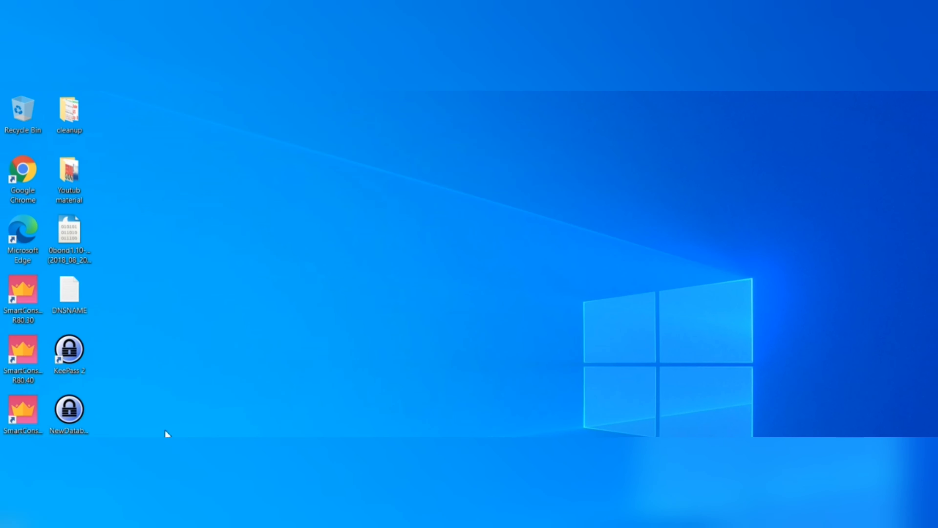
- Start a new virtual machine in VMware Workstation using the Typical configuration
left_click(554, 525)
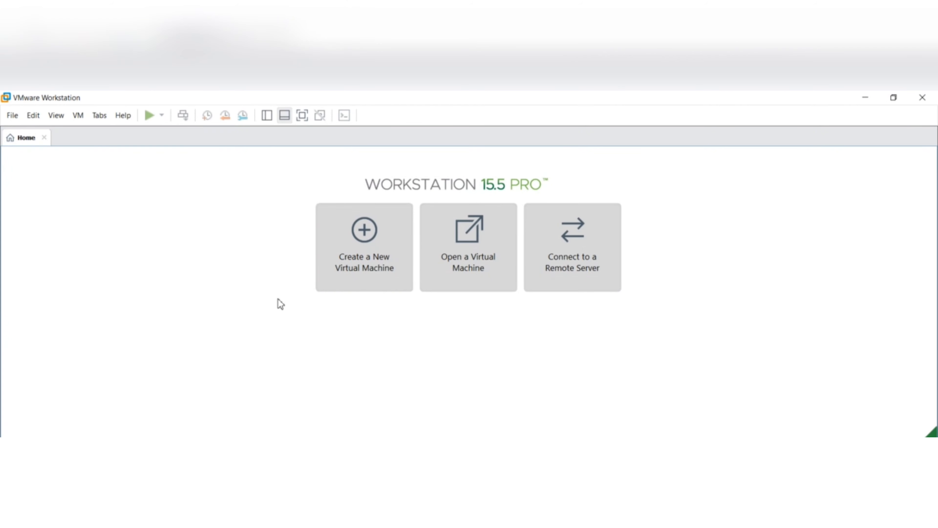
left_click(373, 246)
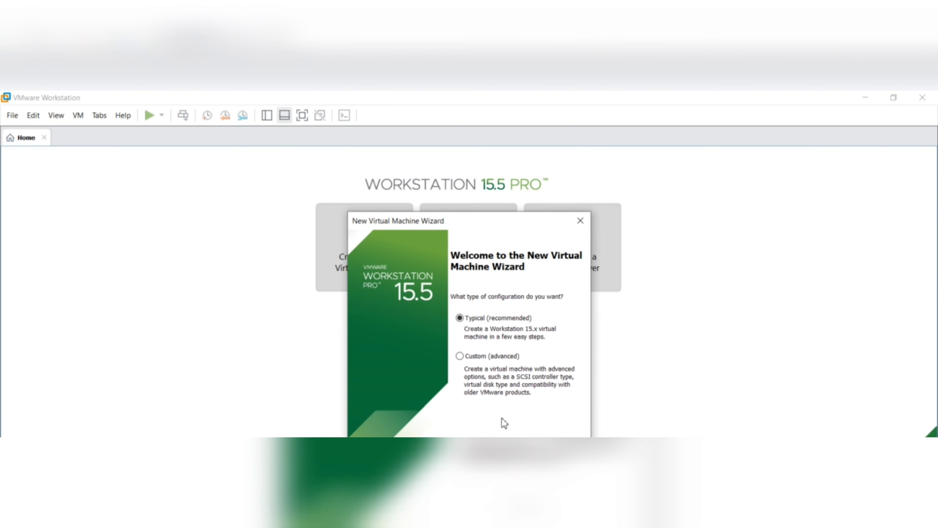
left_click_drag(472, 225, 523, 180)
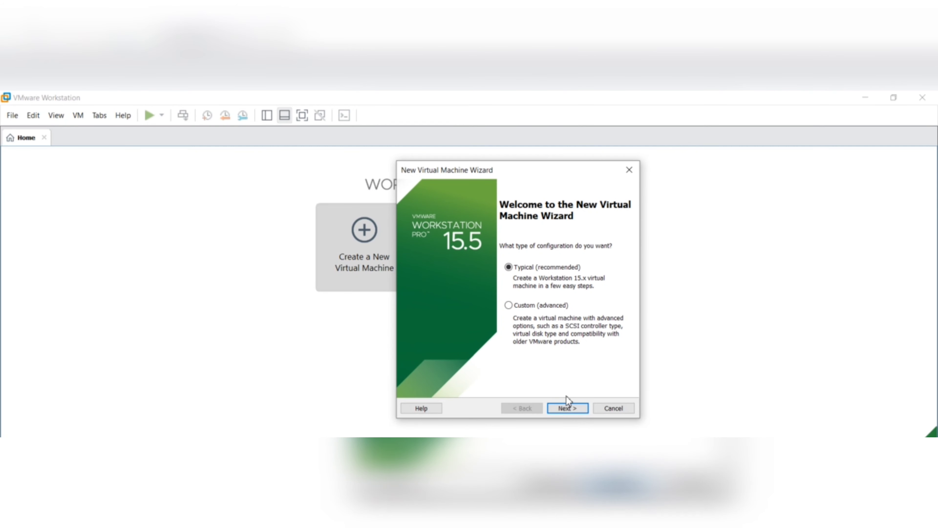
left_click(572, 407)
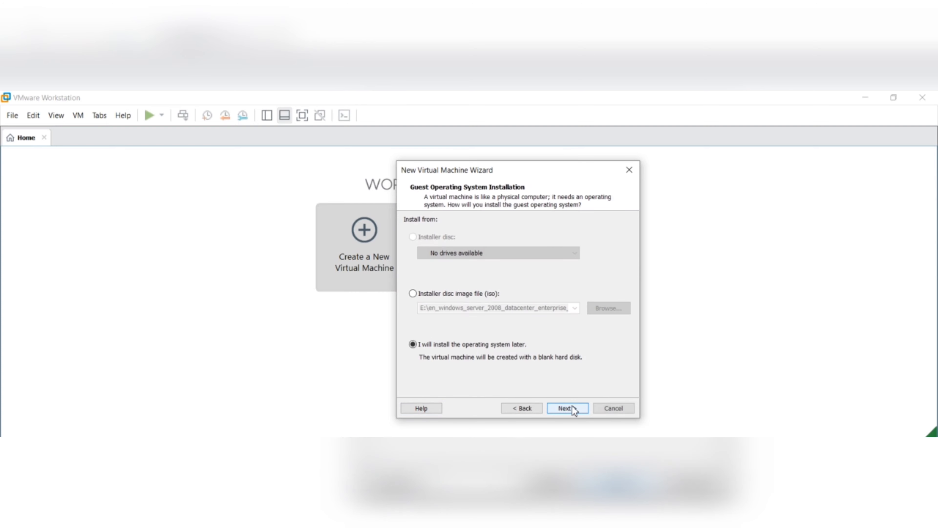
- Use D:\CP-LAB\Fresh gaia 80.10\Check_Point_R80.10_T479_Gaia as the installer disc image
left_click(413, 294)
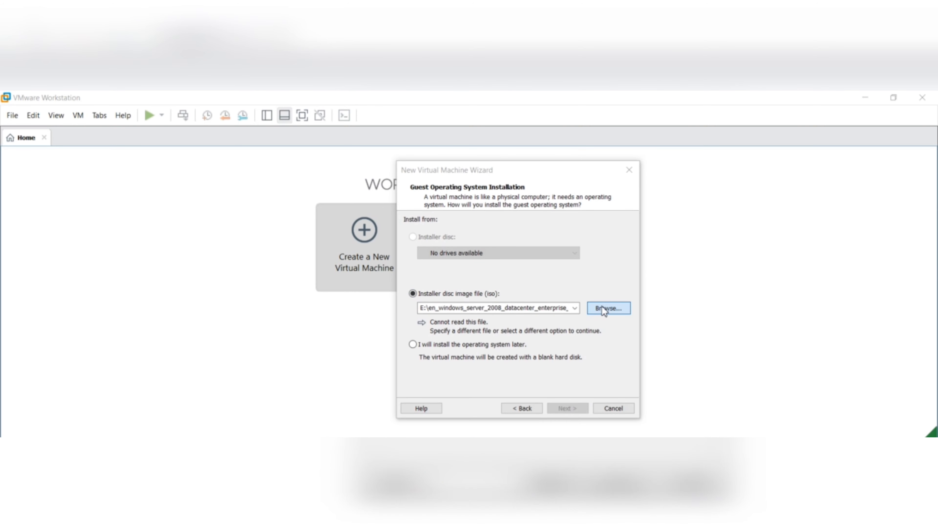
left_click(602, 308)
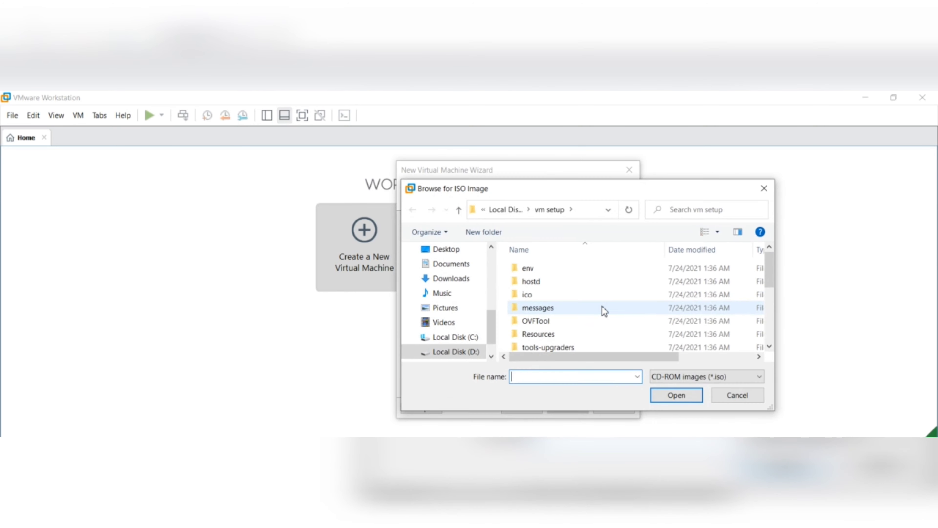
left_click(465, 354)
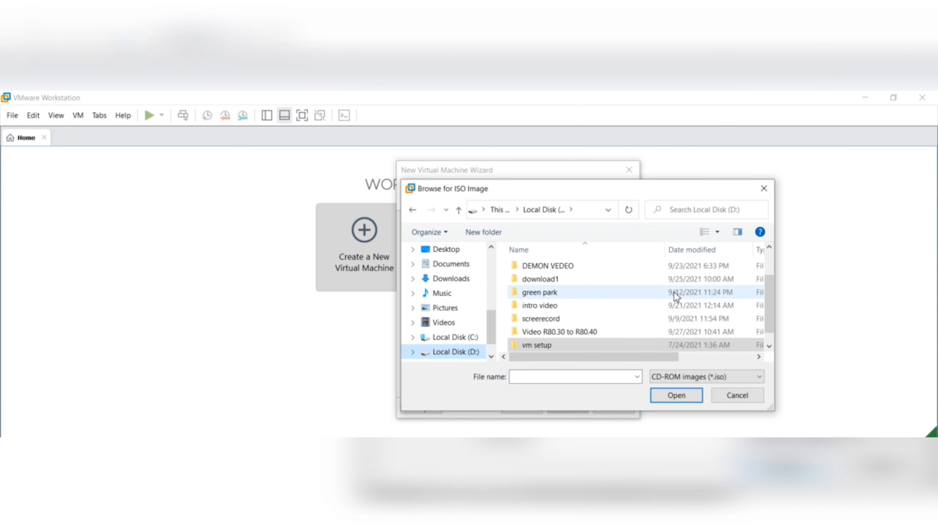
scroll(773, 292, "up", 1)
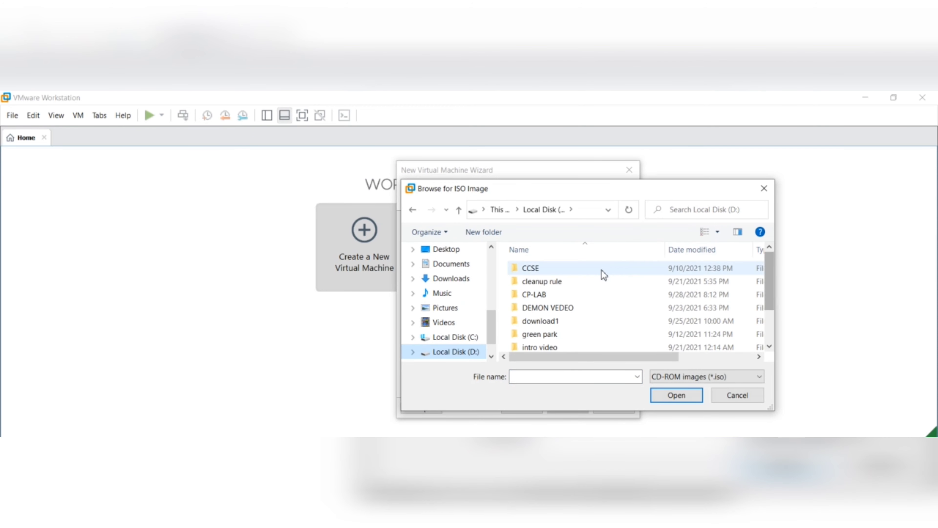
double_click(556, 299)
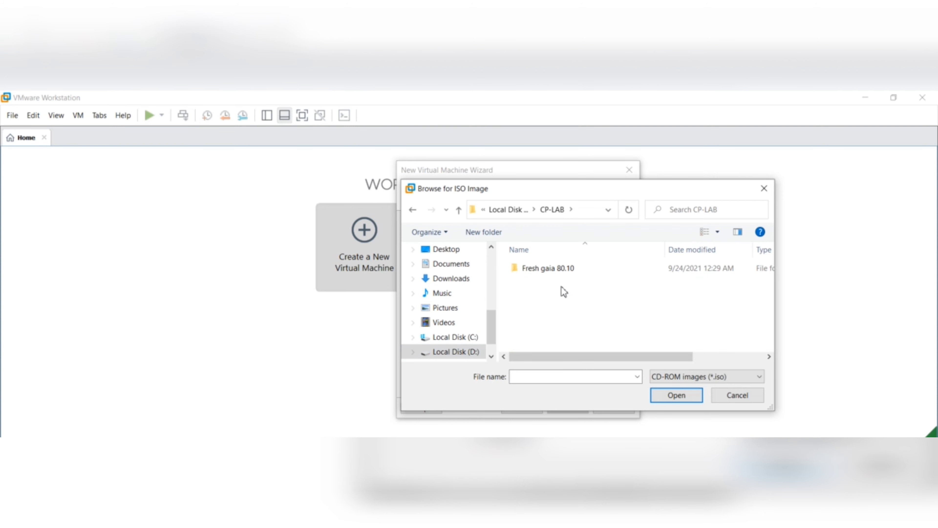
double_click(552, 270)
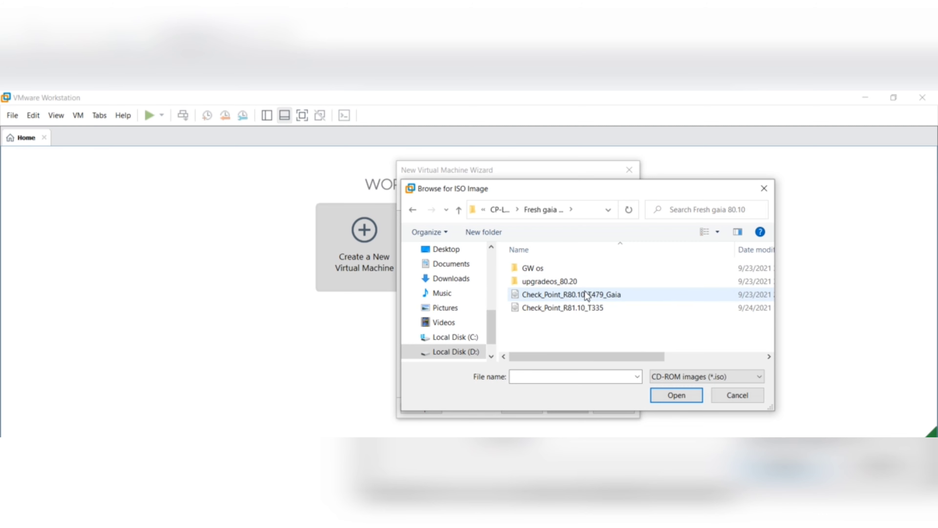
left_click(571, 299)
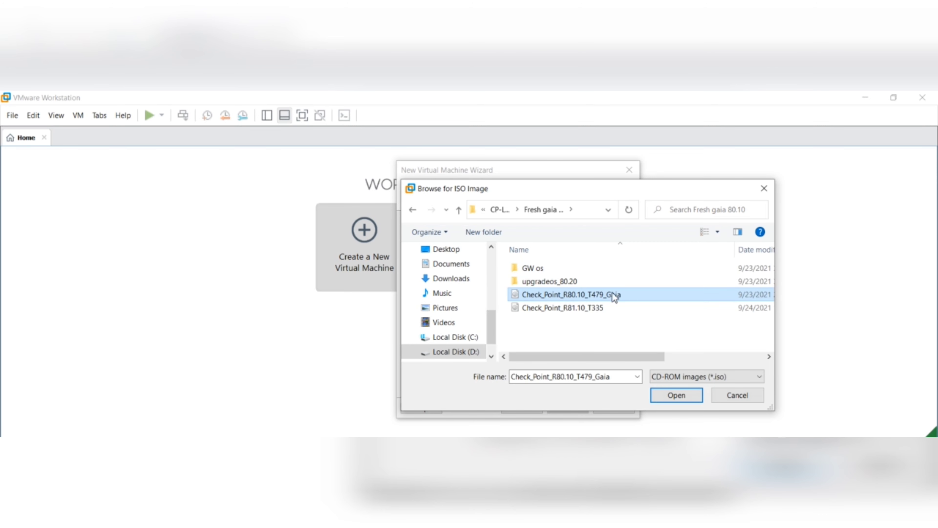
left_click(688, 397)
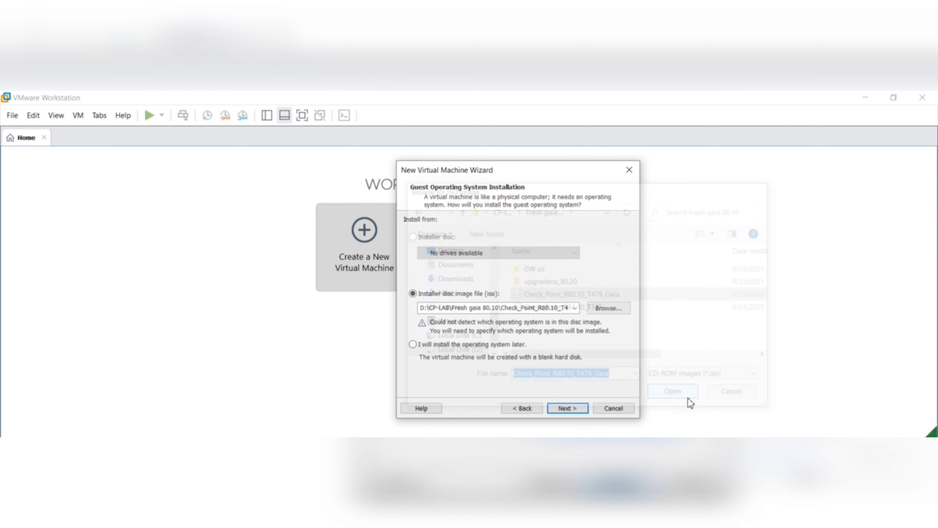
- Leave guest operating system and version as Other and advance to the naming page
left_click(567, 408)
left_click(567, 409)
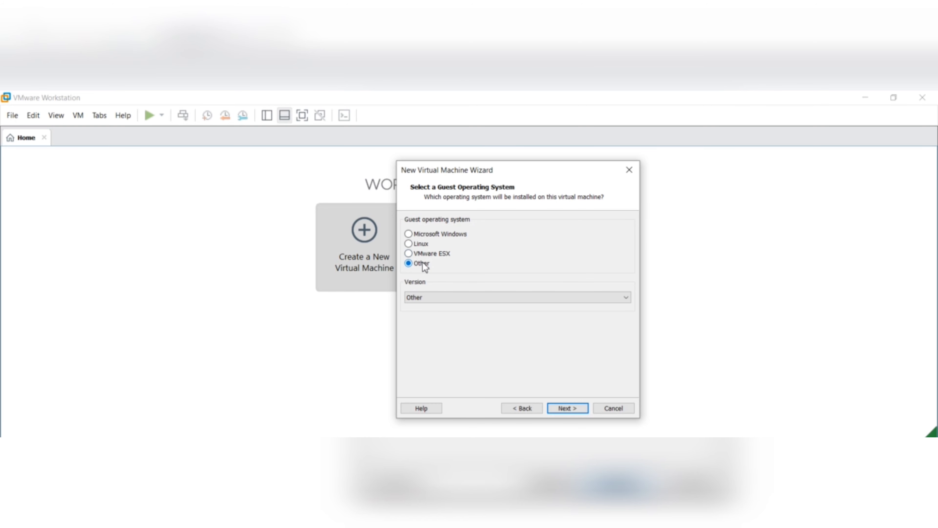
left_click(574, 407)
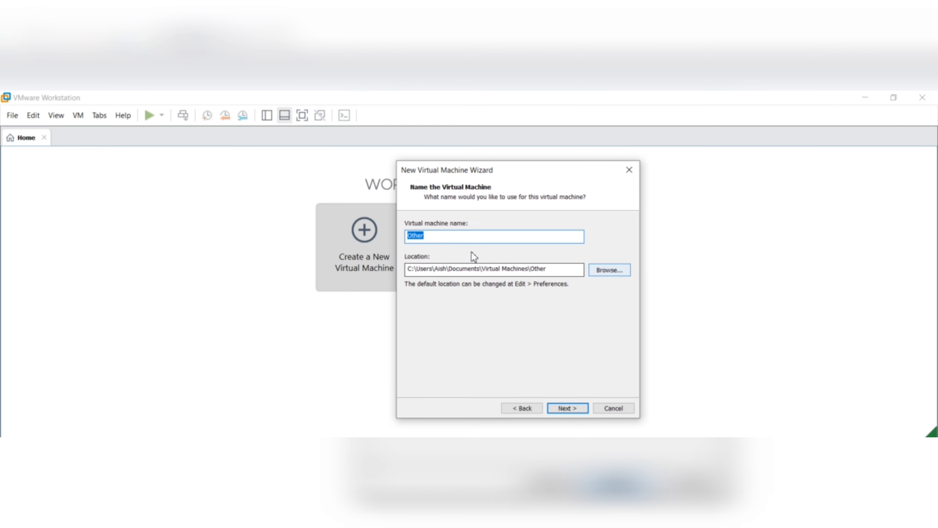
- Rename the virtual machine from Other to MDS
left_click(438, 235)
left_click_drag(439, 235, 374, 237)
type("SMS")
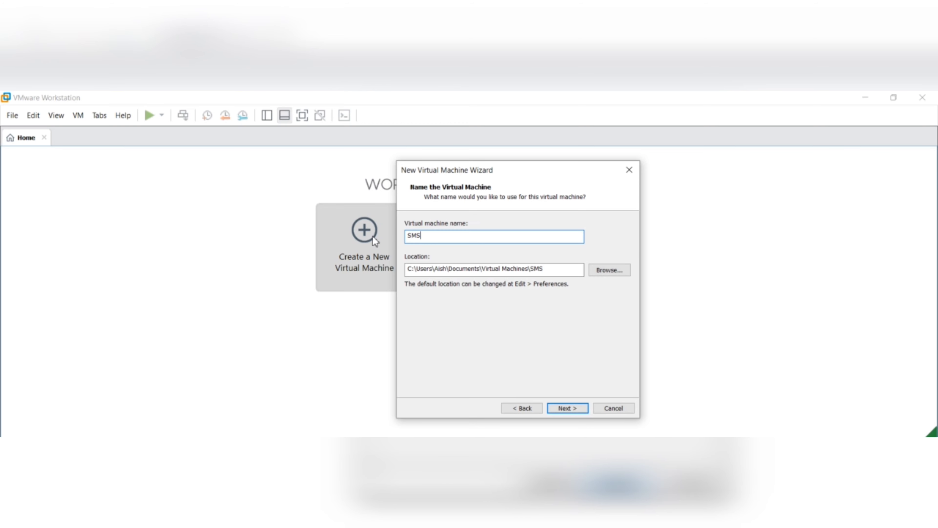
type("-MDS")
left_click_drag(423, 236, 374, 233)
key("BackSpace")
- Create a folder MDS1 on C: and set C:\MDS1 as the machine location
left_click(610, 270)
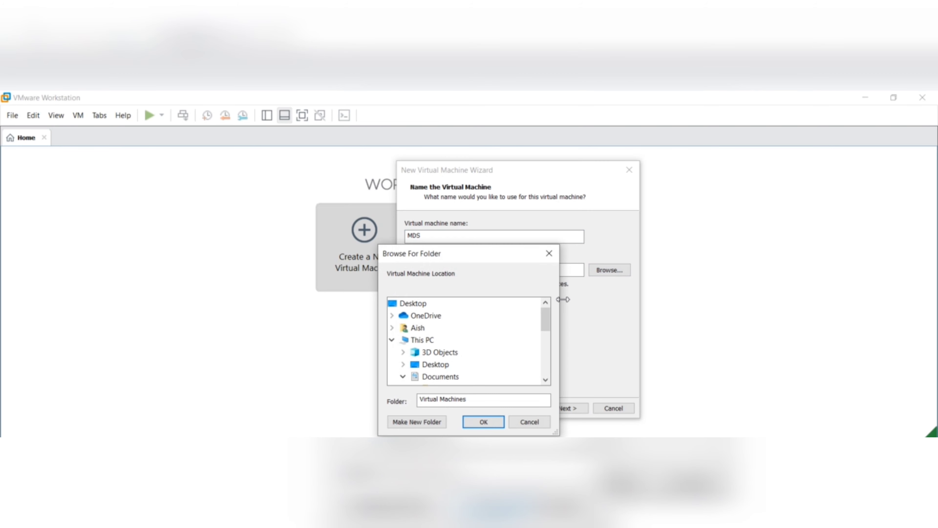
left_click_drag(548, 327, 541, 368)
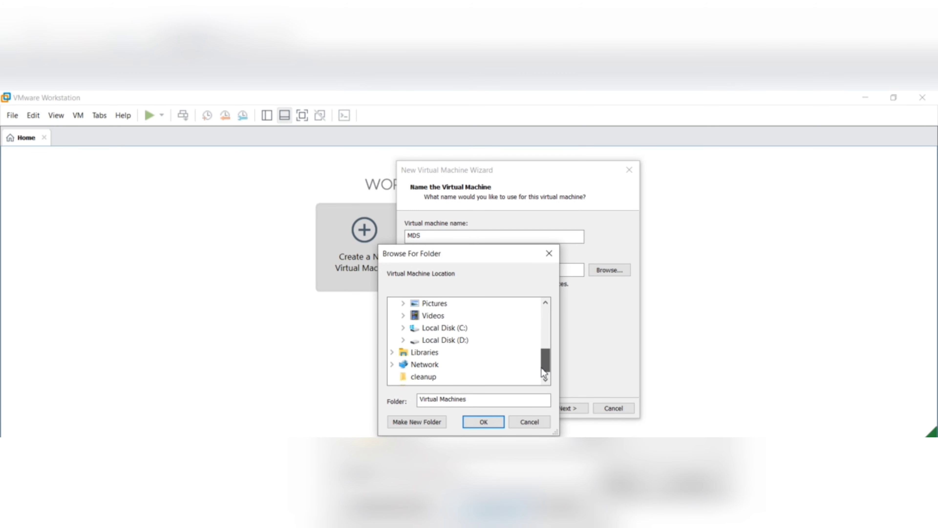
left_click(441, 329)
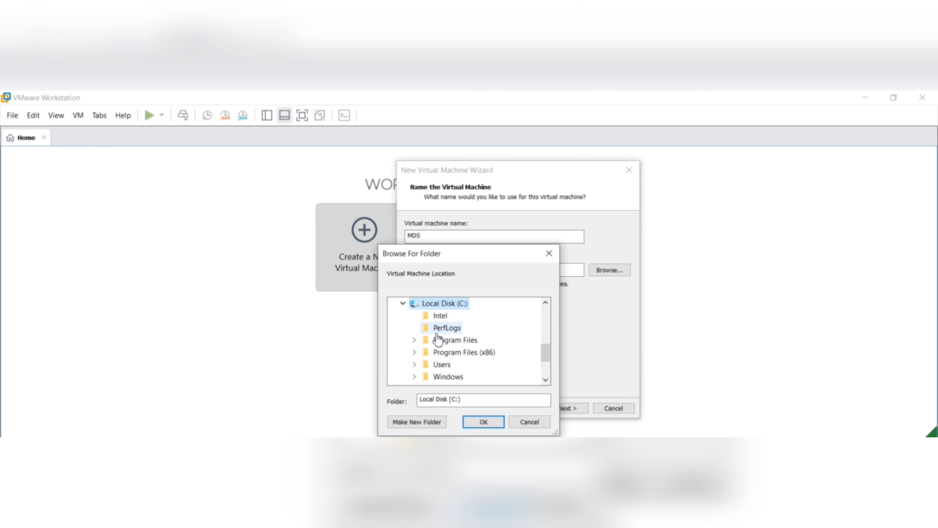
left_click(416, 422)
key("BackSpace")
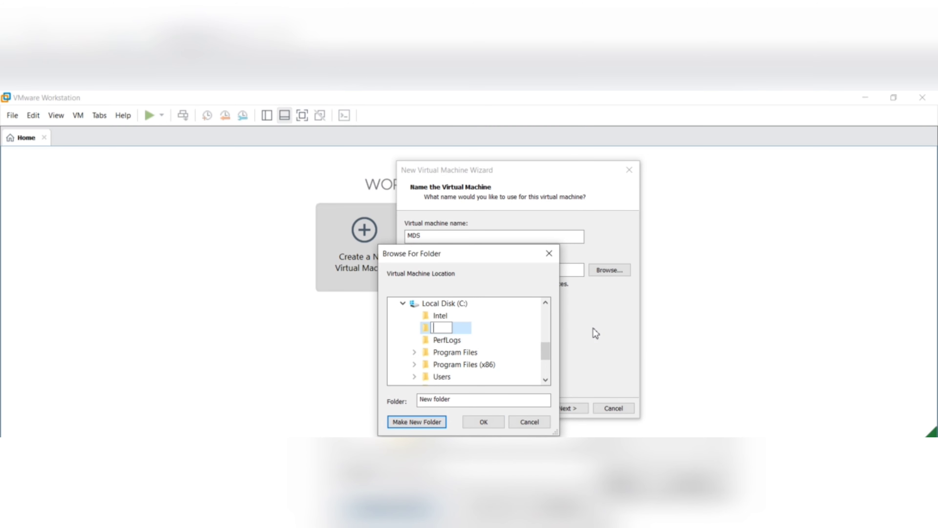
type("MDS1")
key("Return")
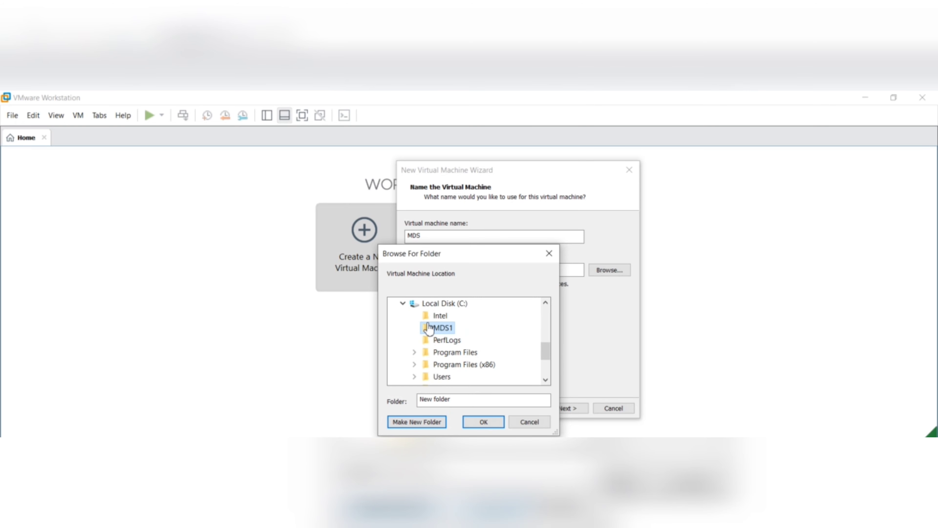
left_click(446, 339)
left_click(443, 328)
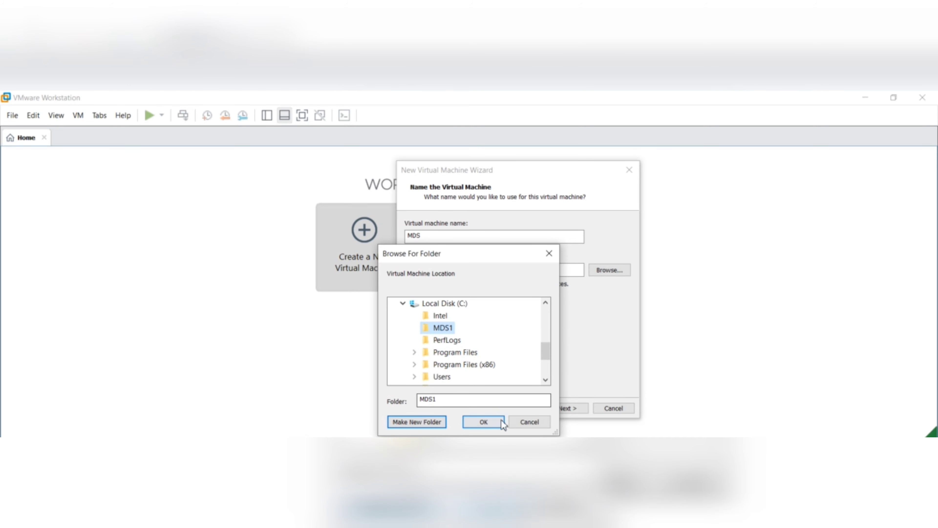
left_click(494, 425)
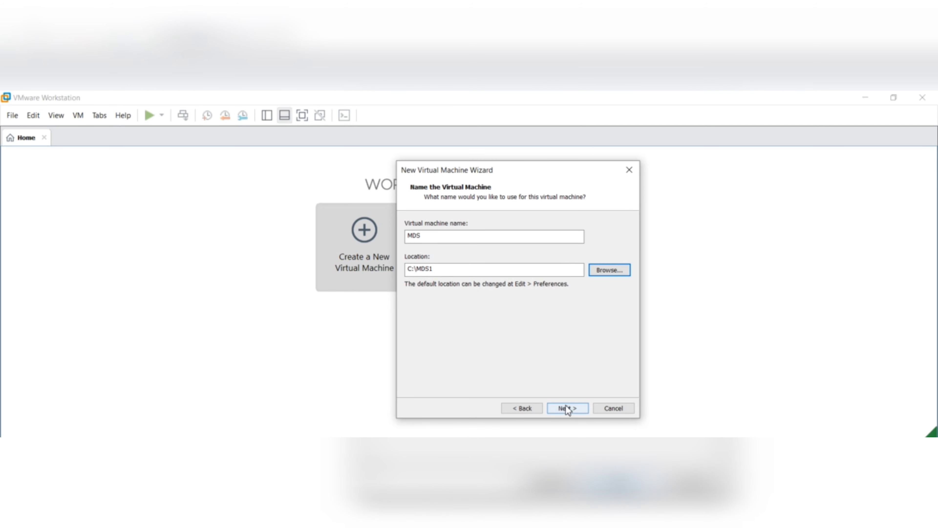
- Change the location to a newly created D:\MDS folder and continue to disk capacity
left_click(611, 270)
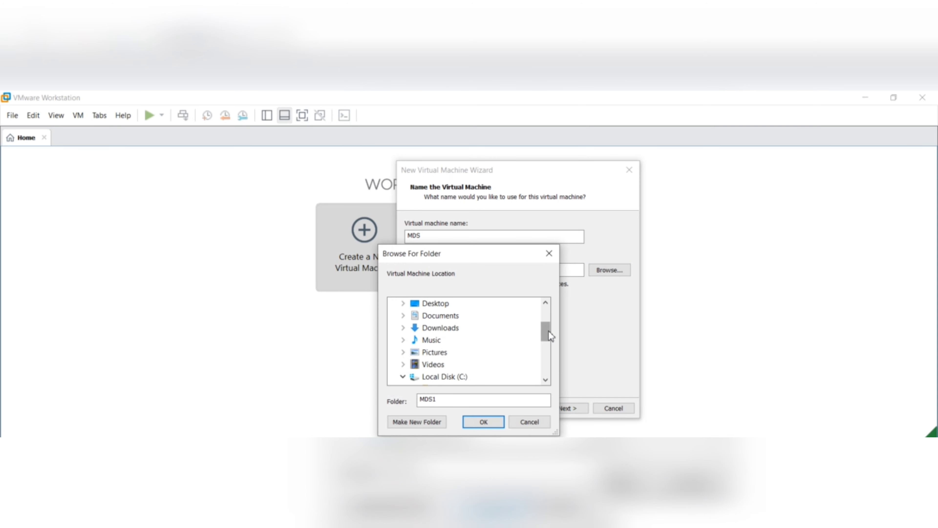
left_click_drag(546, 332, 548, 365)
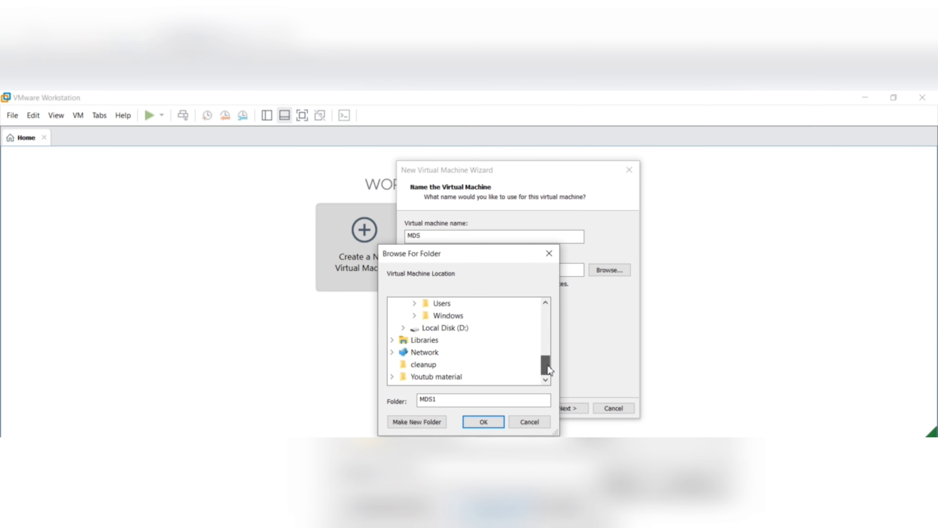
double_click(457, 328)
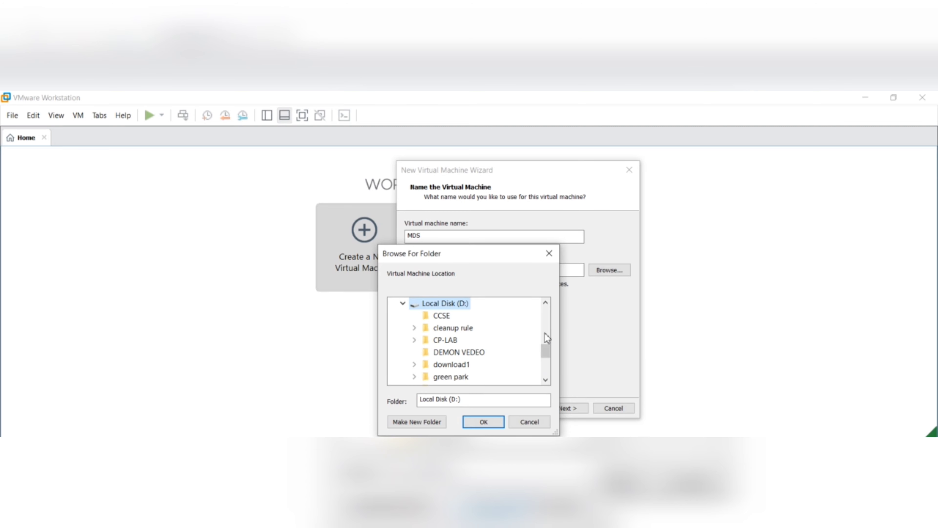
left_click(409, 422)
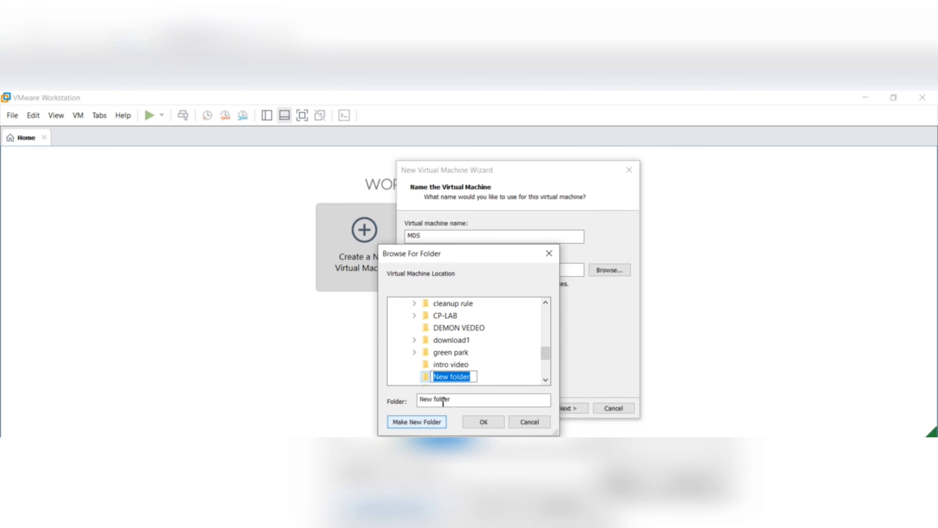
key("BackSpace")
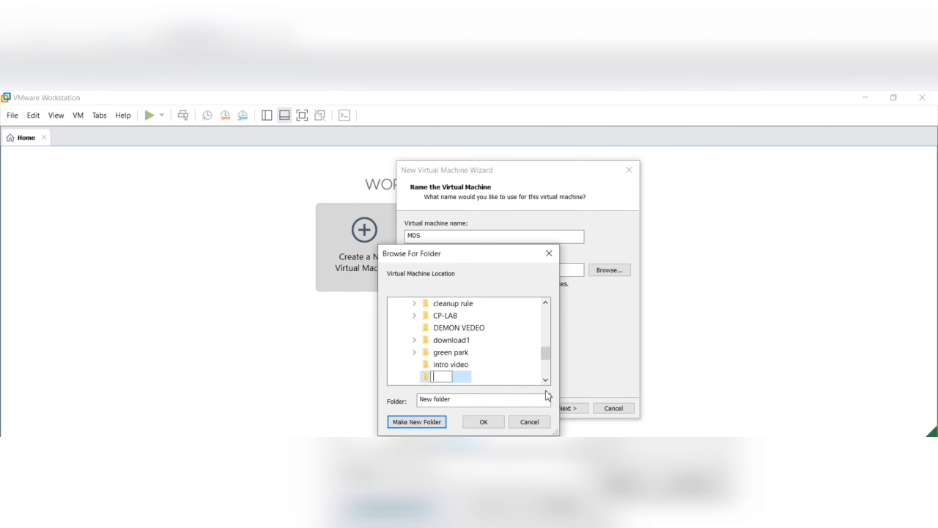
type("MDS")
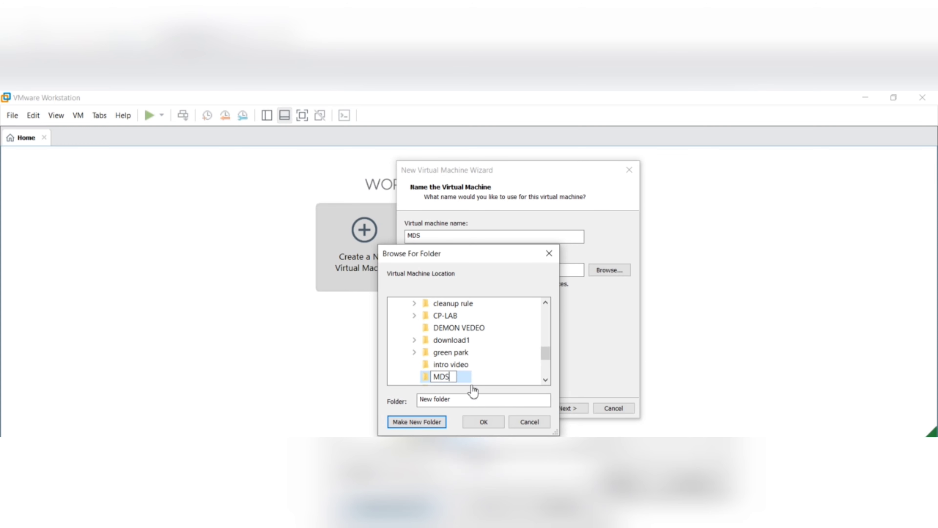
left_click(423, 377)
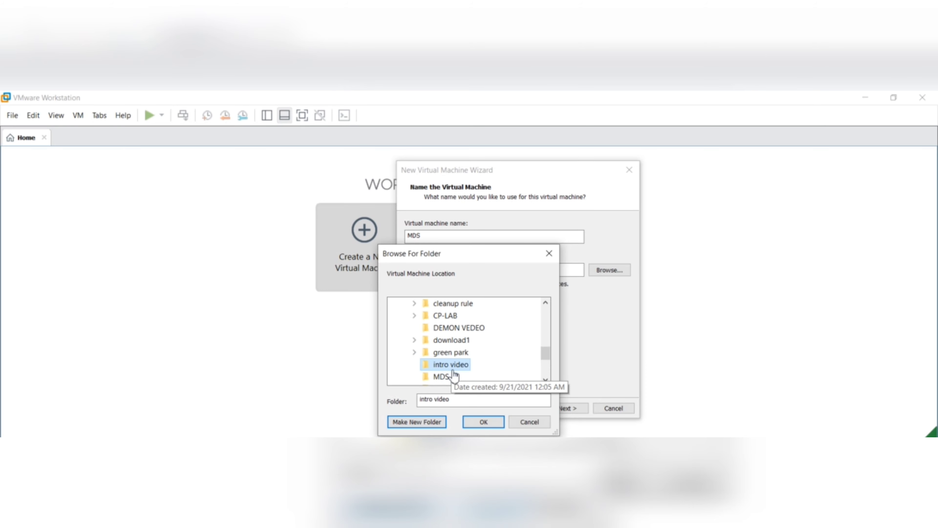
left_click(449, 377)
left_click(498, 425)
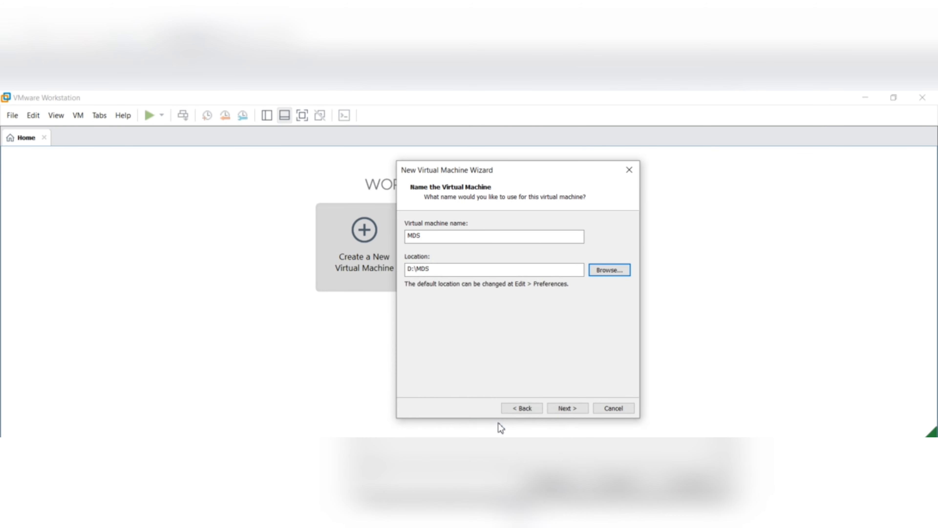
left_click(568, 409)
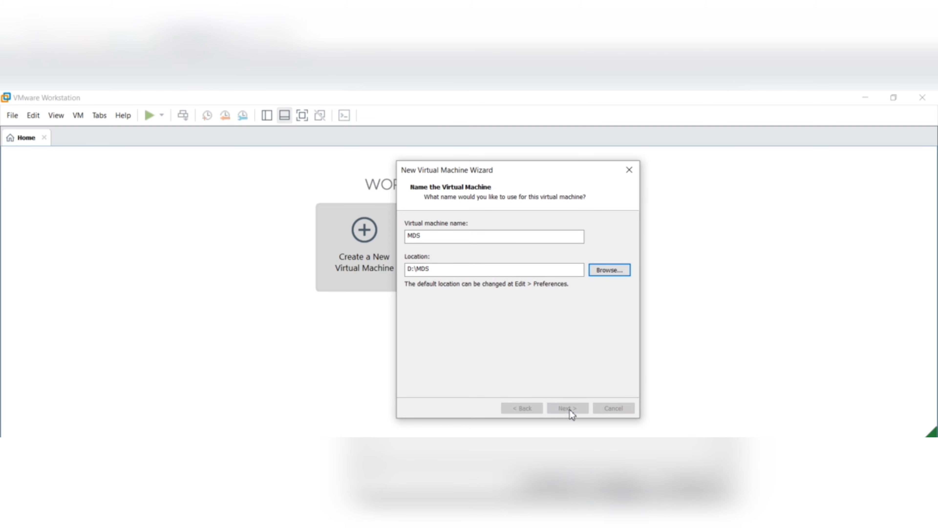
- Set the maximum disk size to 60 GB and open Customize Hardware from the summary
left_click(514, 253)
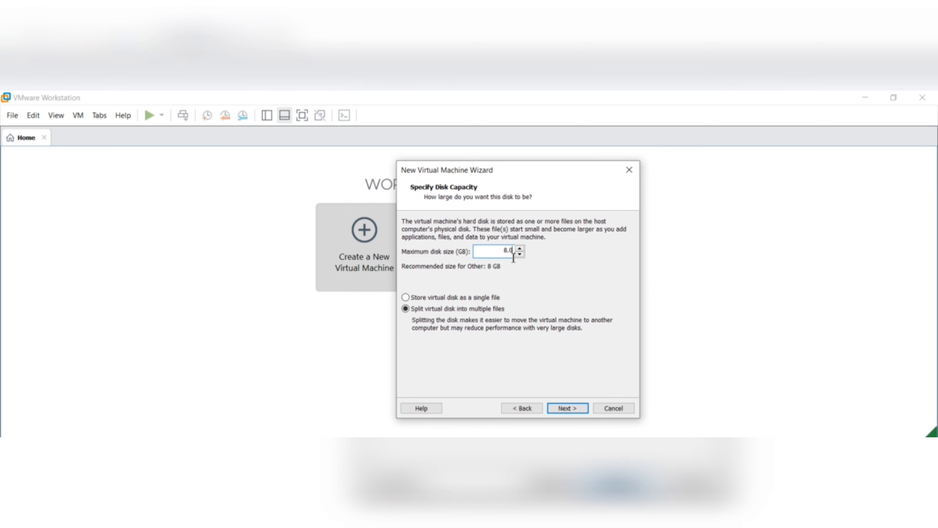
key("BackSpace")
key("BackSpace")
key("BackSpace")
type("50")
key("BackSpace")
key("BackSpace")
type("60")
left_click(567, 409)
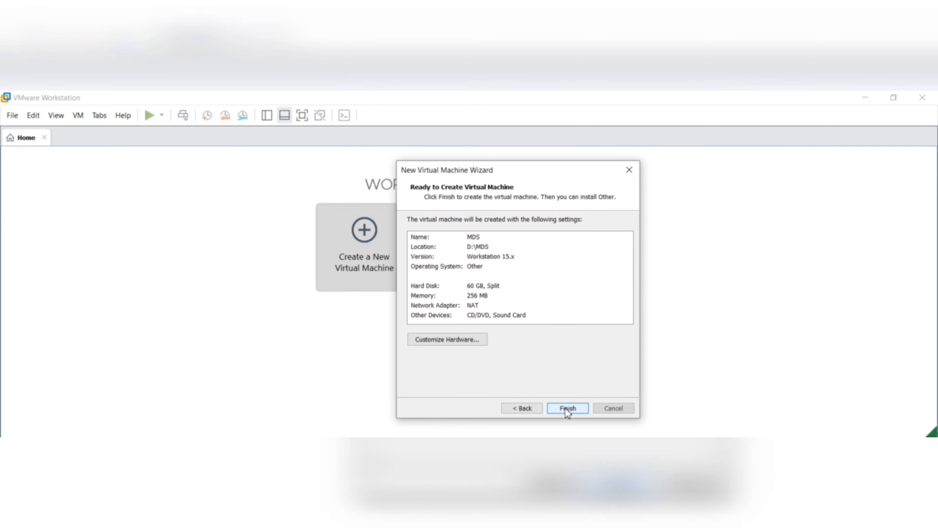
left_click(419, 339)
- Give MDS 4 GB memory and 2 processors with 2 cores each
left_click_drag(547, 274, 556, 237)
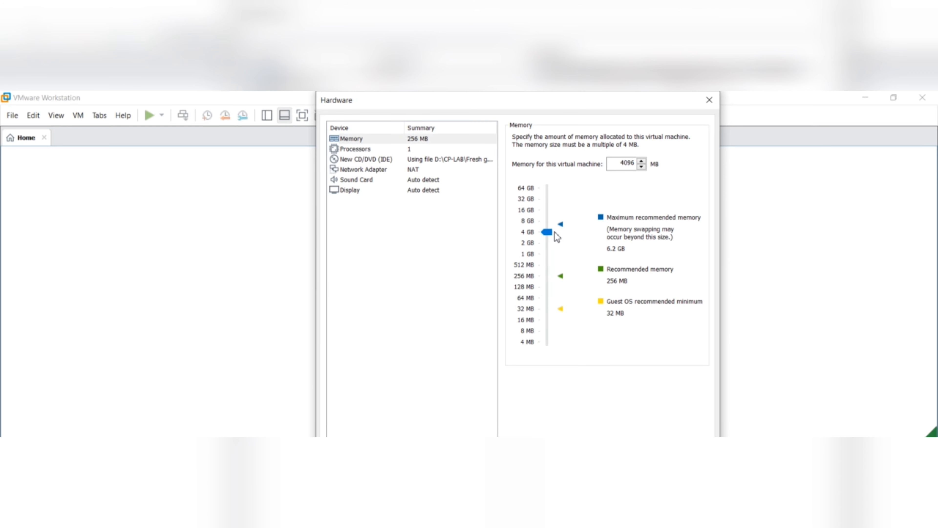
left_click(393, 150)
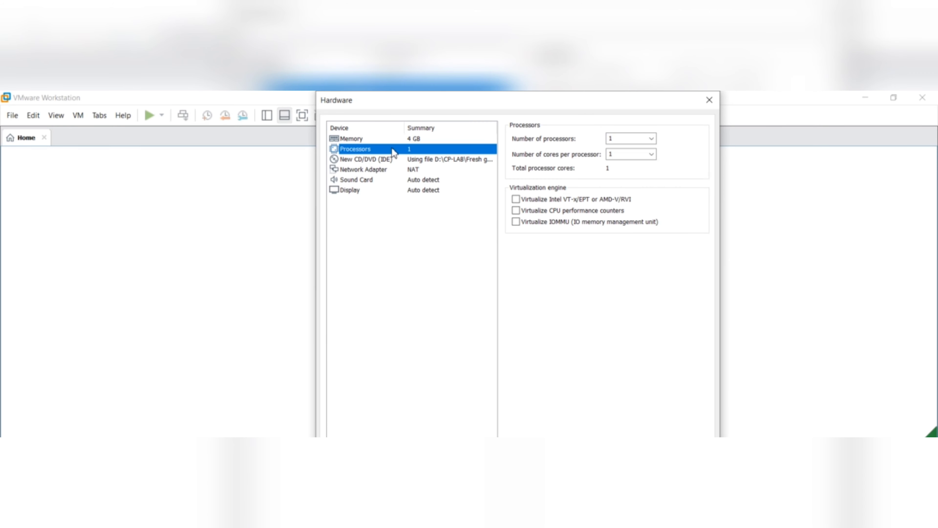
left_click(645, 142)
left_click(653, 141)
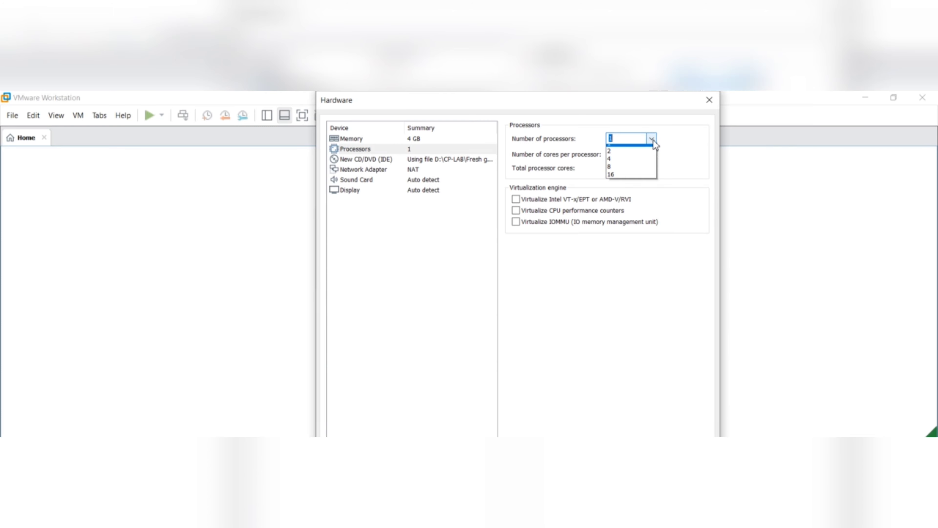
left_click(642, 151)
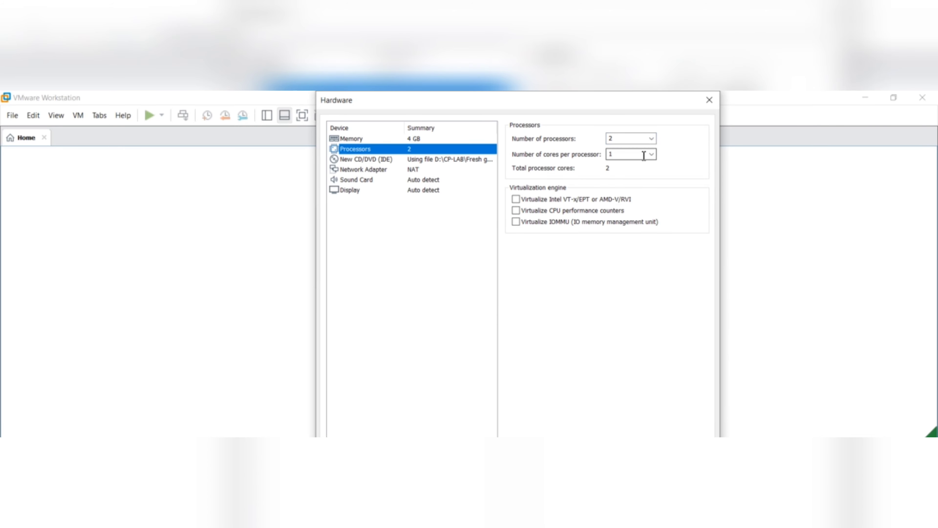
left_click(644, 155)
left_click(652, 154)
left_click(629, 168)
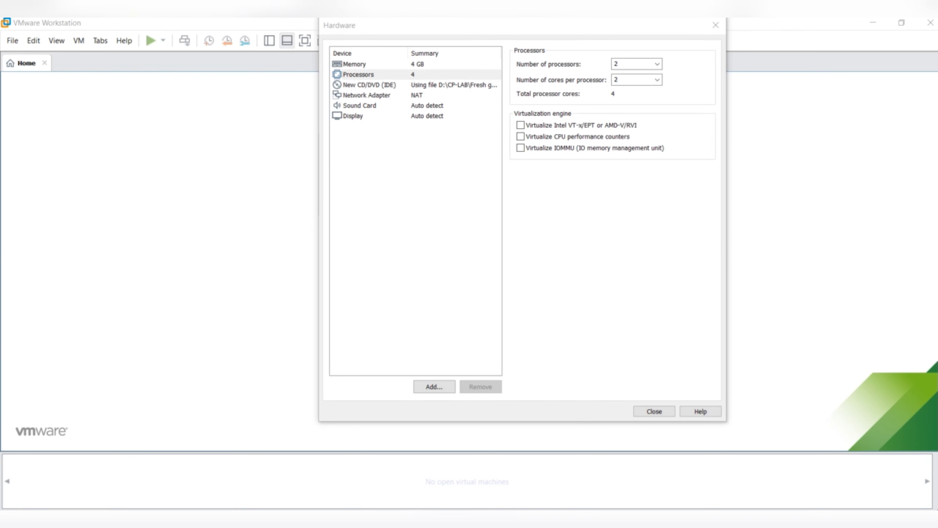
- Bridge the first network adapter with Replicate state, then add two more network adapters
left_click(398, 96)
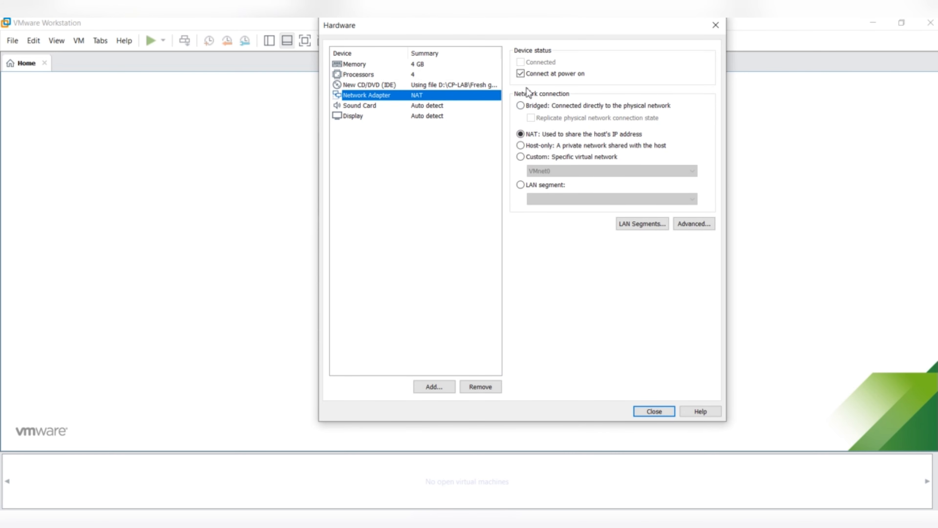
left_click(521, 106)
left_click(531, 118)
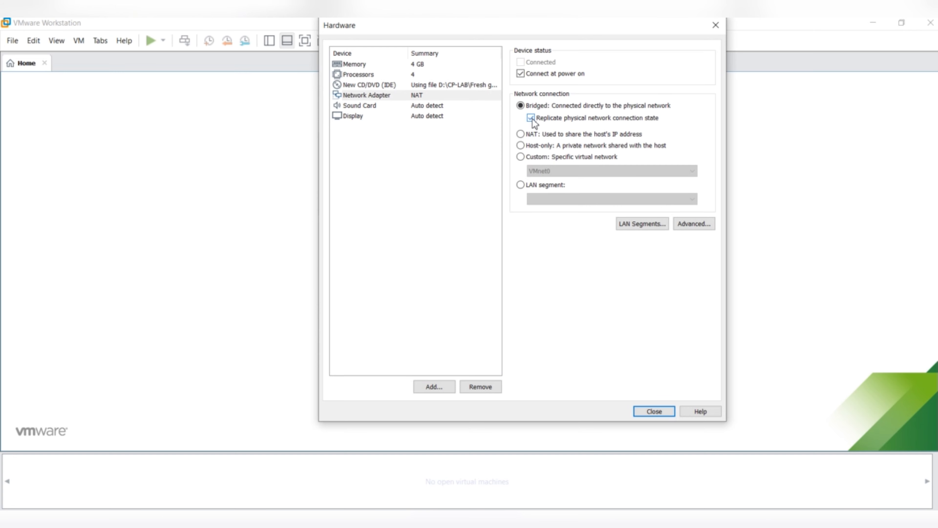
left_click(436, 390)
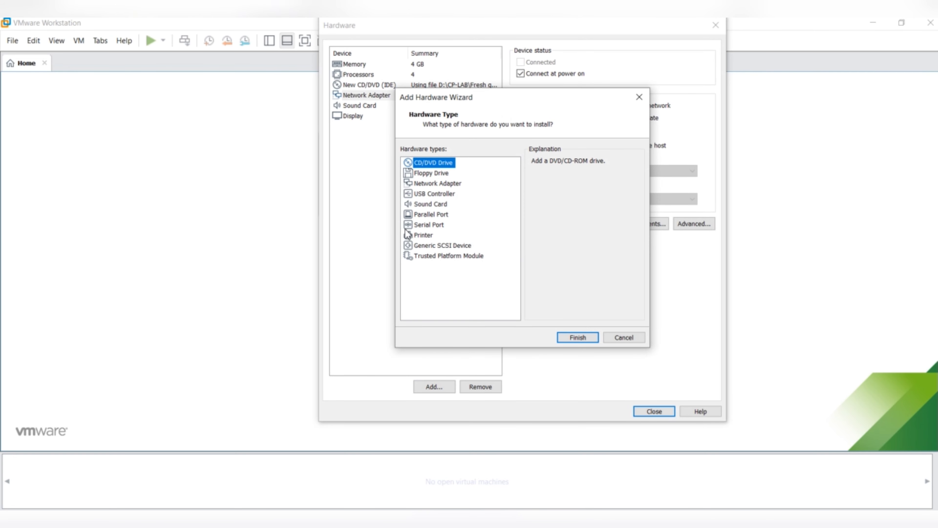
left_click(449, 184)
left_click(577, 336)
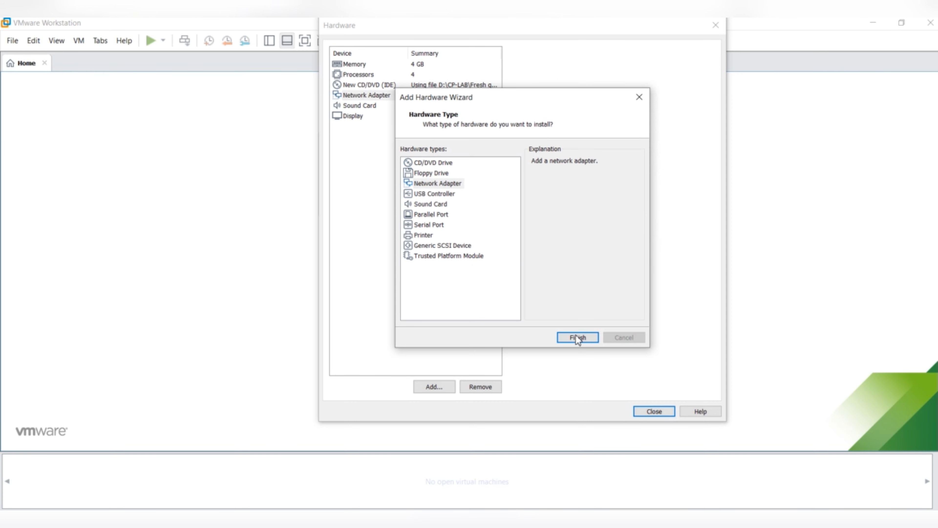
left_click(443, 387)
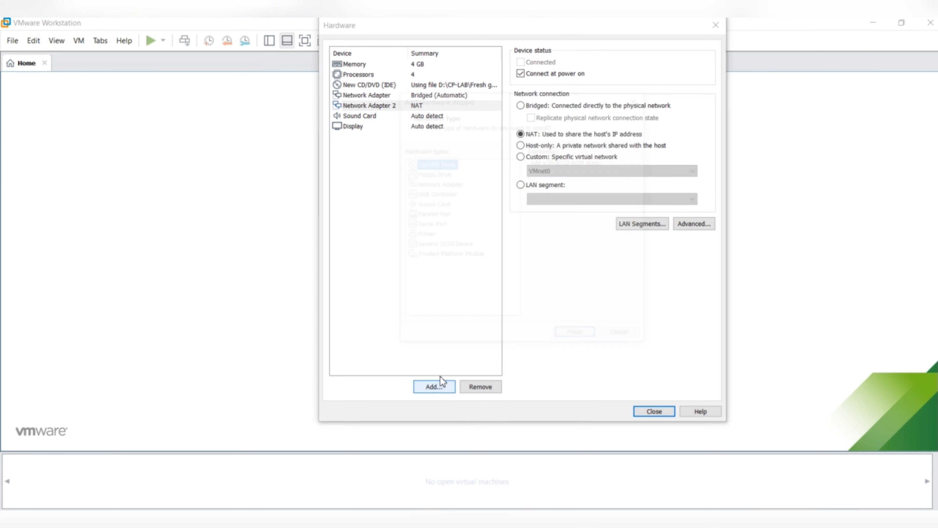
left_click(443, 184)
left_click(578, 337)
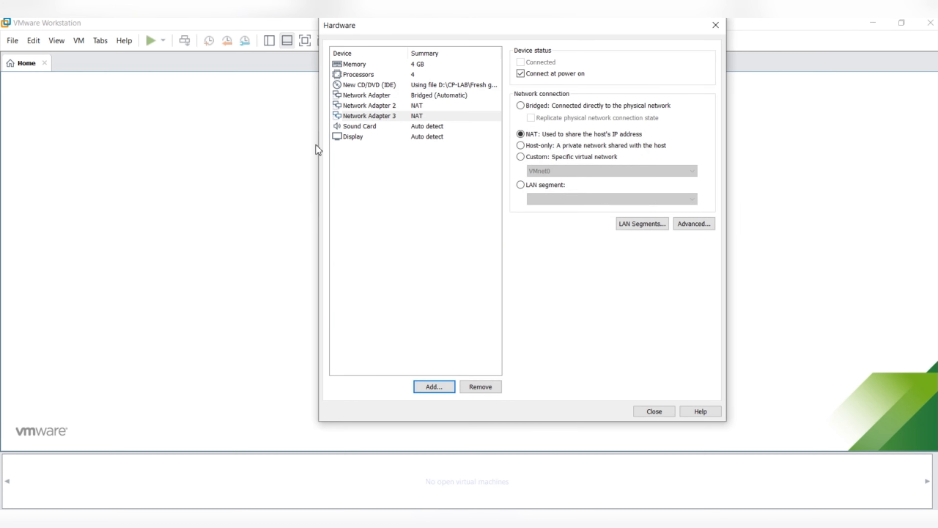
- Set Network Adapters 2 and 3 to Bridged, then create the virtual machine
left_click(408, 105)
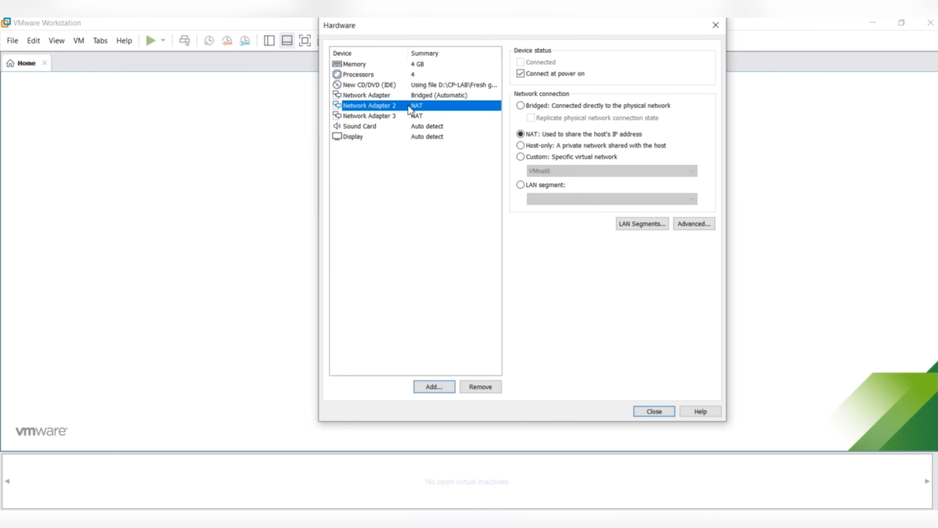
left_click(522, 107)
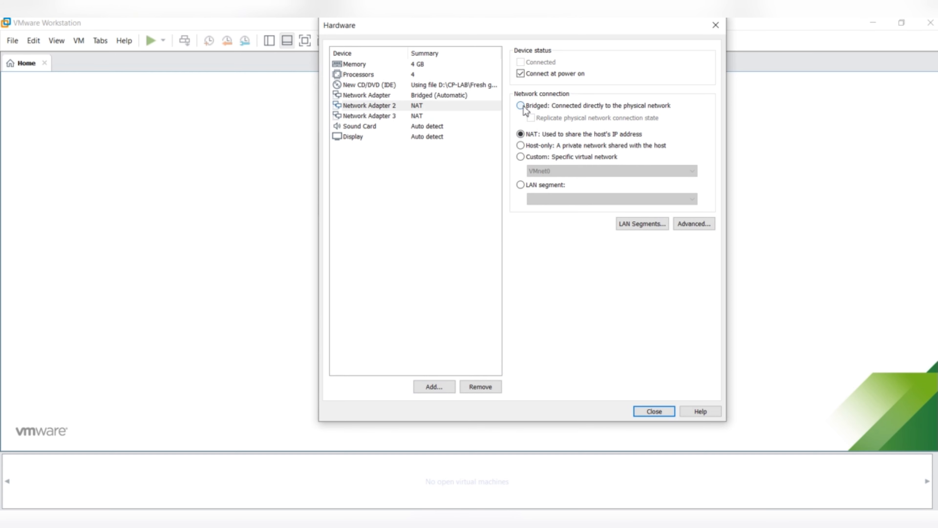
left_click(531, 118)
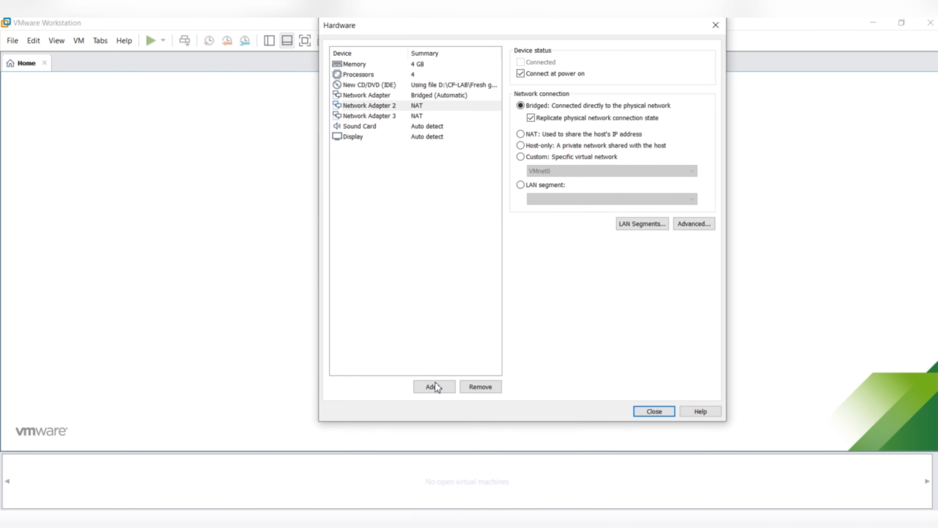
left_click(419, 116)
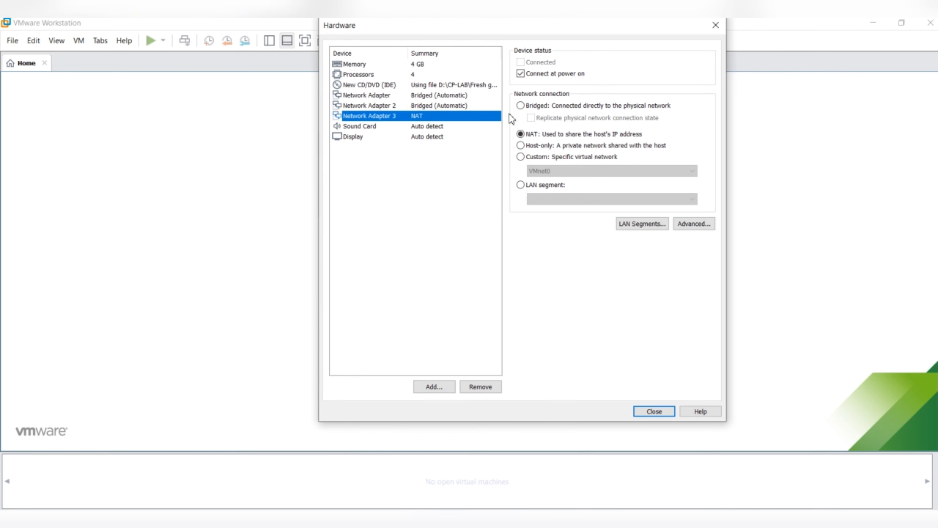
left_click(522, 106)
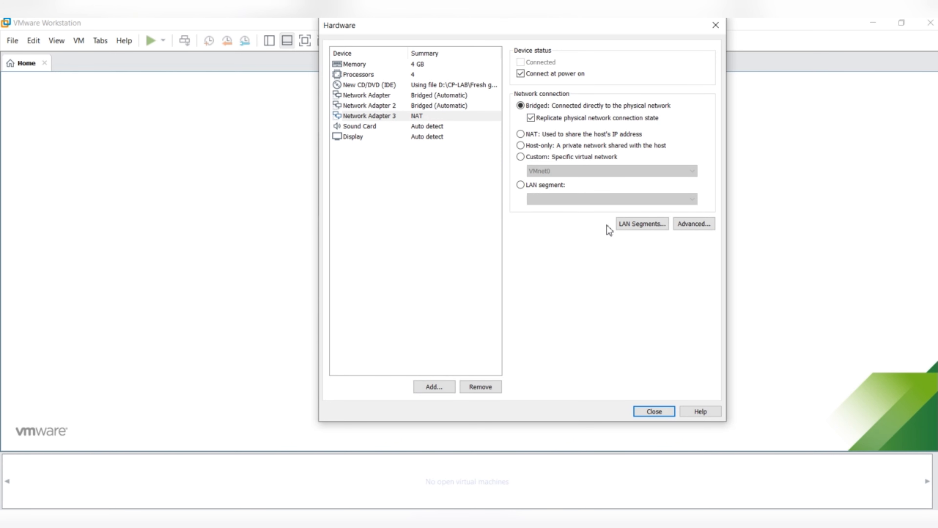
left_click(655, 411)
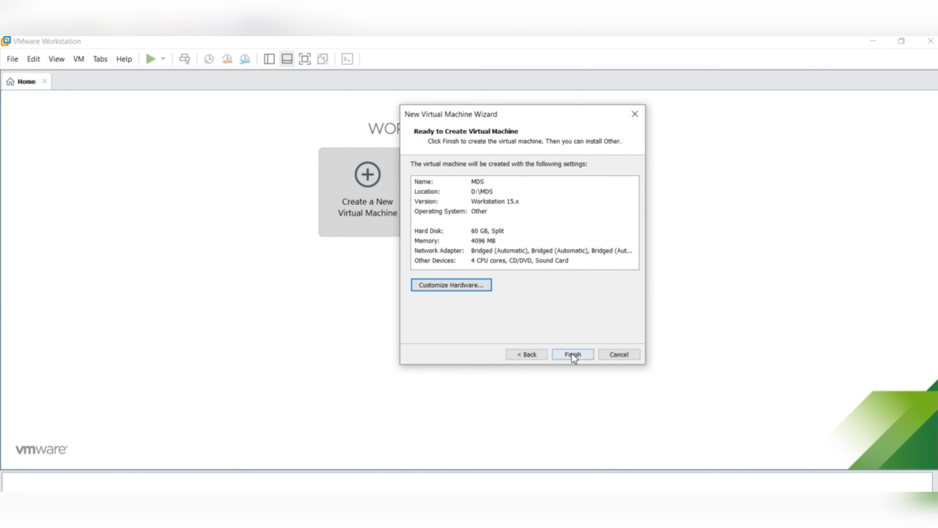
left_click(571, 353)
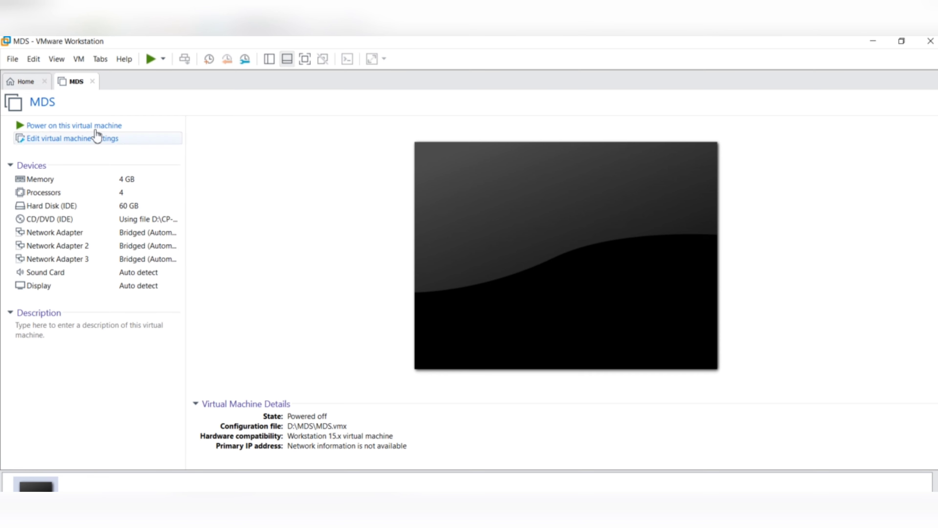
- Power on MDS and choose 'Install Gaia on this system' from the boot menu
left_click(93, 127)
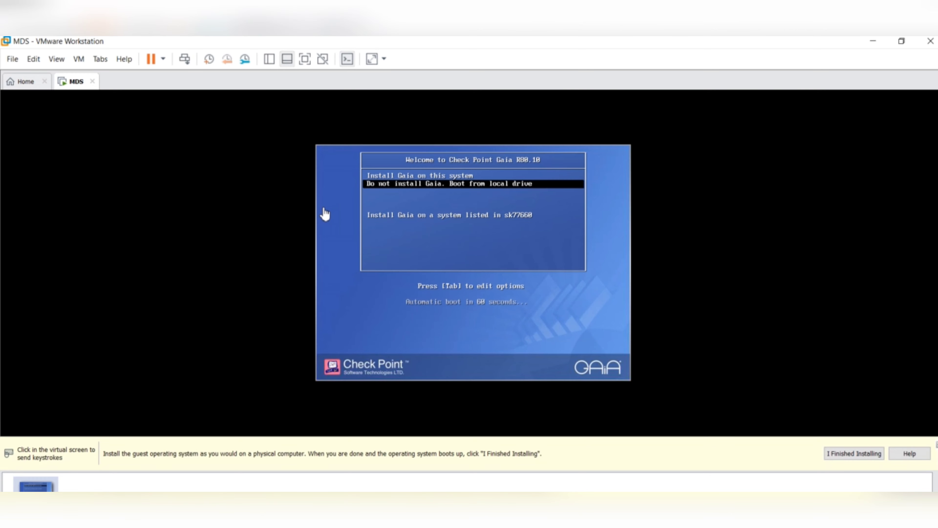
left_click(433, 185)
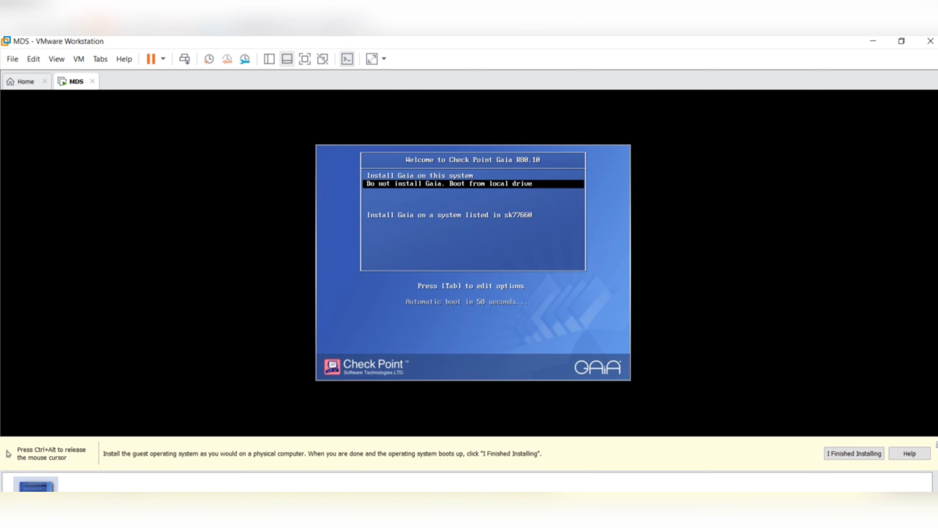
key("Up")
key("Return")
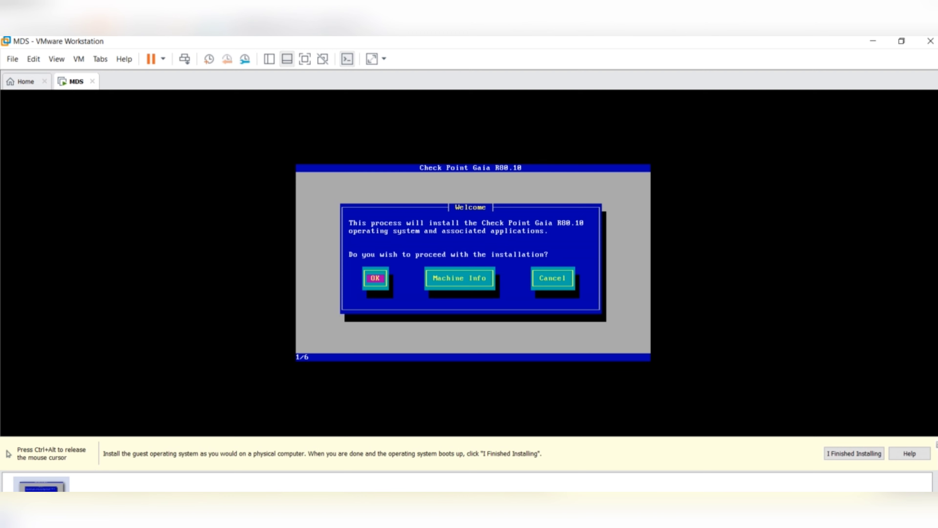
- Pass the Welcome screen, keep the US keyboard and accept the default partitions
key("Return")
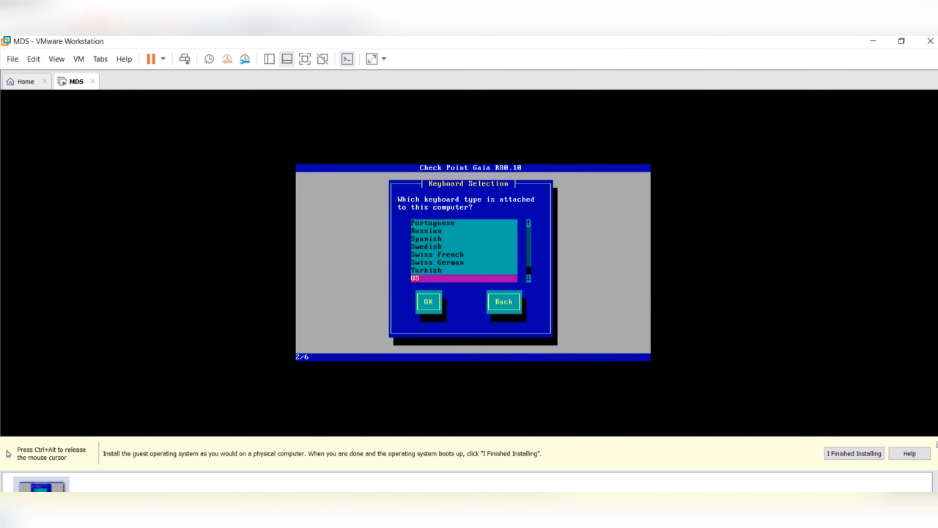
key("Tab")
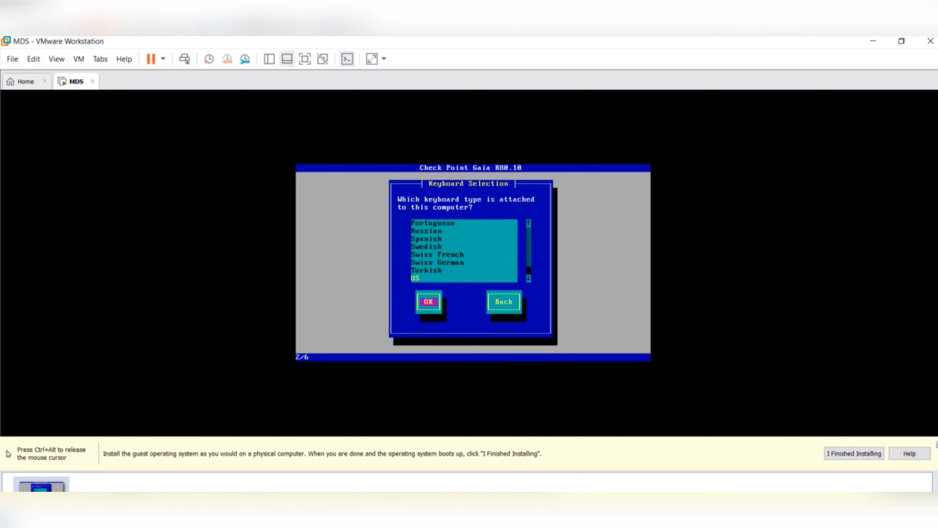
key("Return")
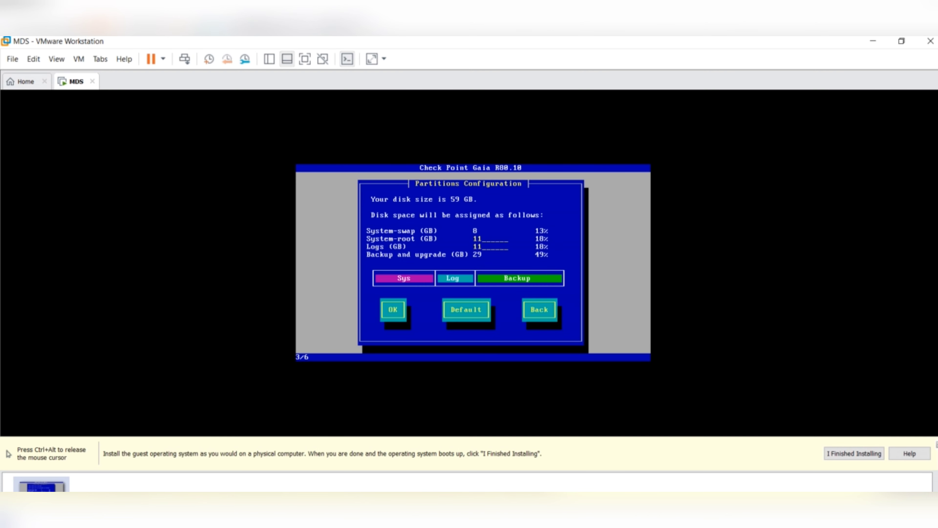
key("Tab")
key("Return")
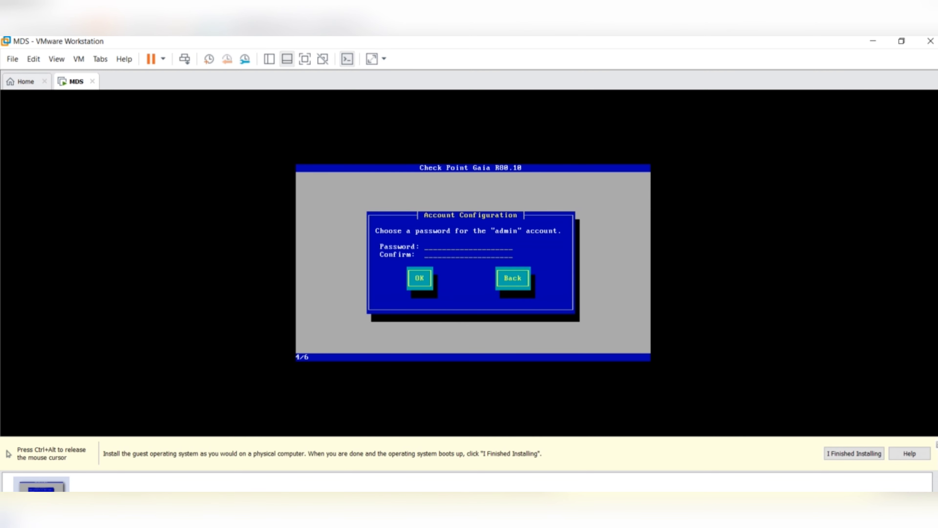
- Enter and confirm the admin password
type("a")
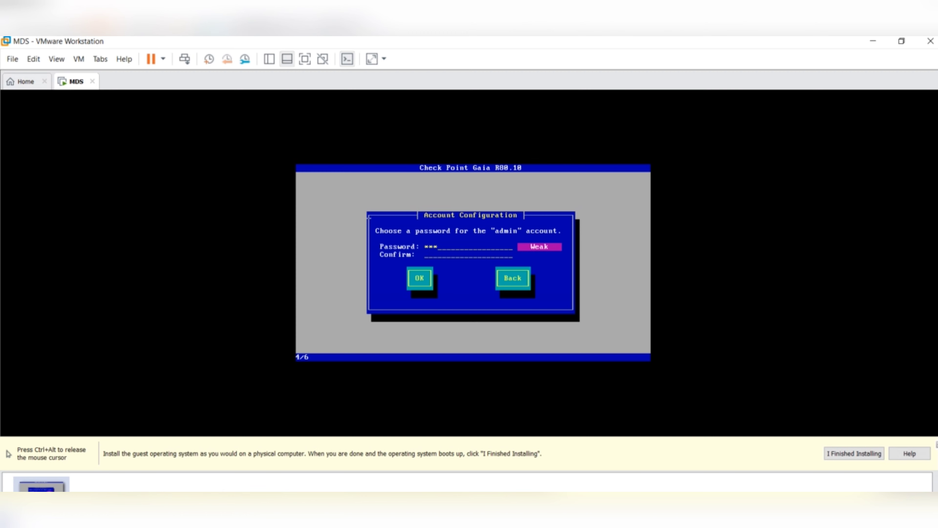
type("************")
key("Tab")
key("Return")
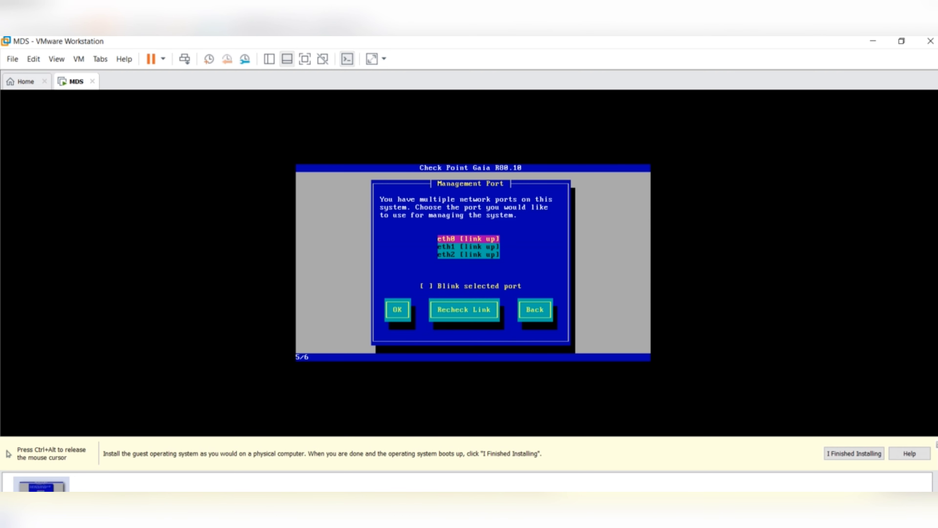
- Use eth0 for management at 192.168.1.254 with no default gateway and no DHCP, then approve formatting the drives
key("Return")
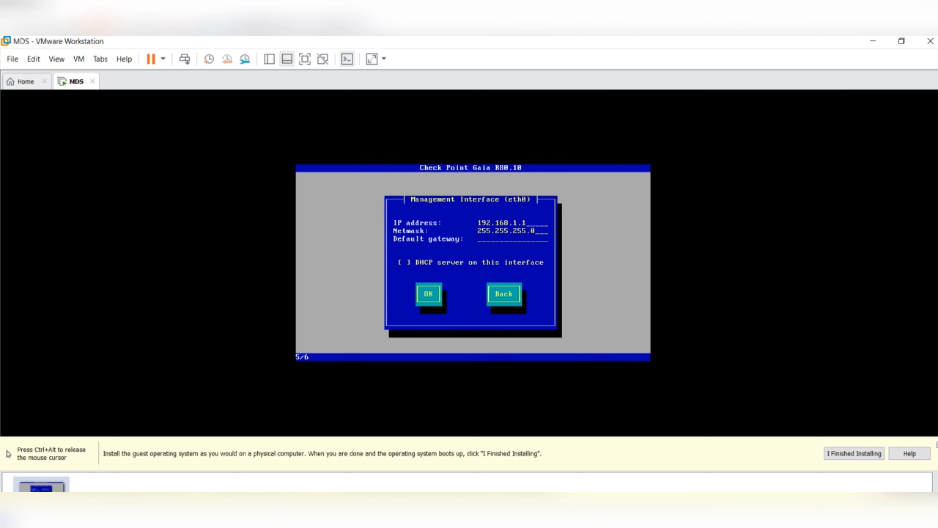
key("BackSpace")
type("254192.168.1.254")
key("BackSpace")
key("BackSpace")
key("BackSpace")
key("BackSpace")
key("BackSpace")
key("BackSpace")
key("BackSpace")
key("BackSpace")
key("BackSpace")
key("BackSpace")
key("BackSpace")
key("BackSpace")
key("BackSpace")
key("Tab")
key("Tab")
key("Return")
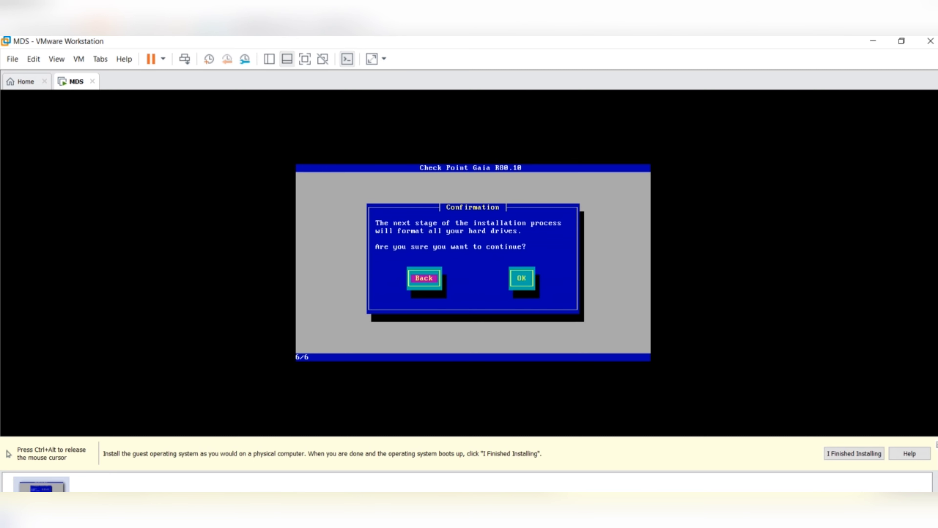
key("Tab")
key("Return")
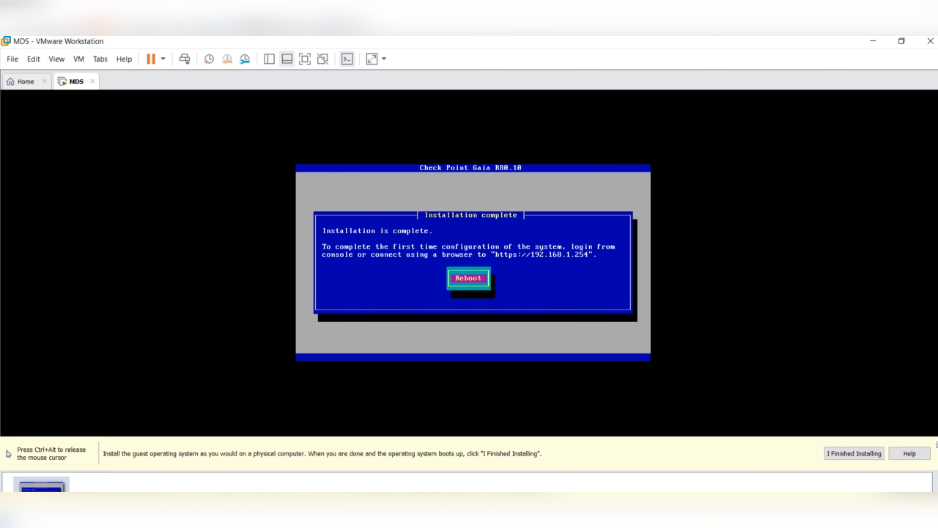
- Reboot the MDS machine once the Gaia installation reports complete
key("Return")
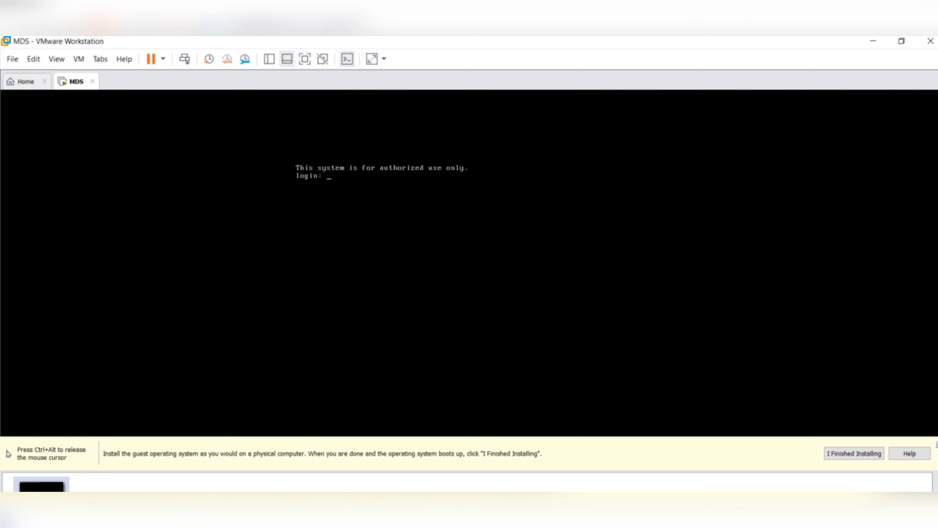
- Release input from the MDS virtual machine after it boots to the Gaia login prompt
key("ctrl+alt")
- Log in to the MDS console as admin, then release the mouse back to the host
left_click(389, 203)
type("admin")
key("Return")
key("Return")
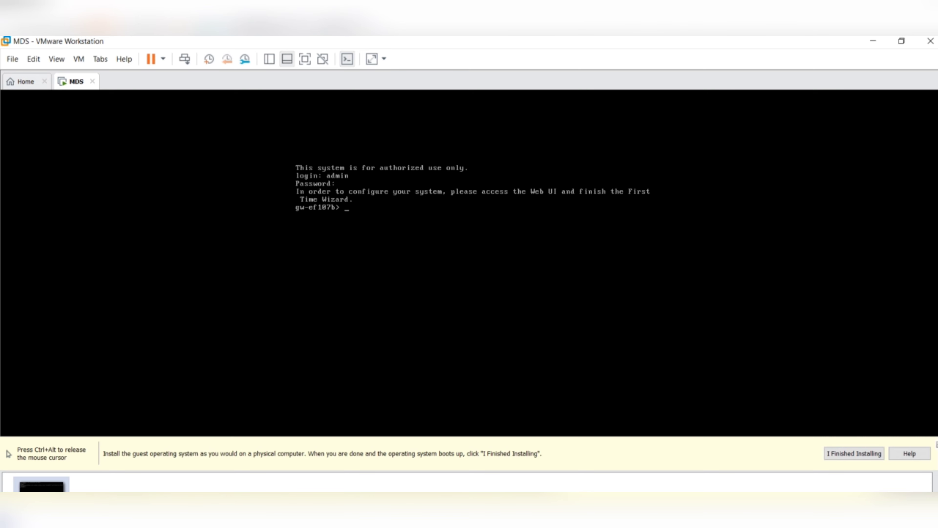
key("ctrl+alt")
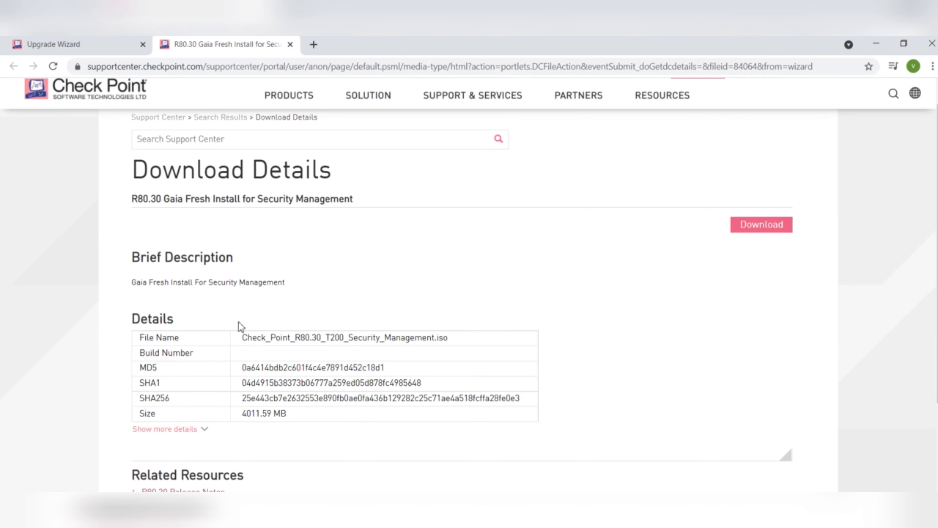
left_click(318, 45)
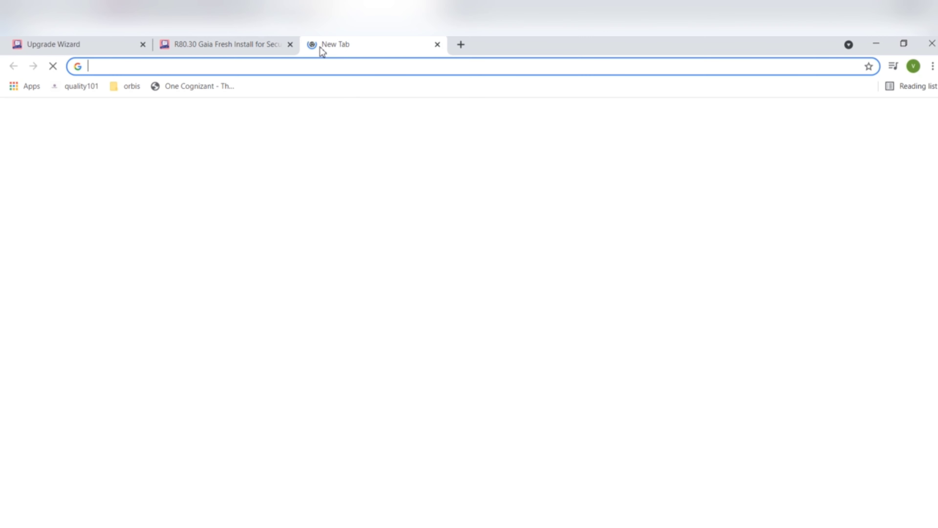
type("https://")
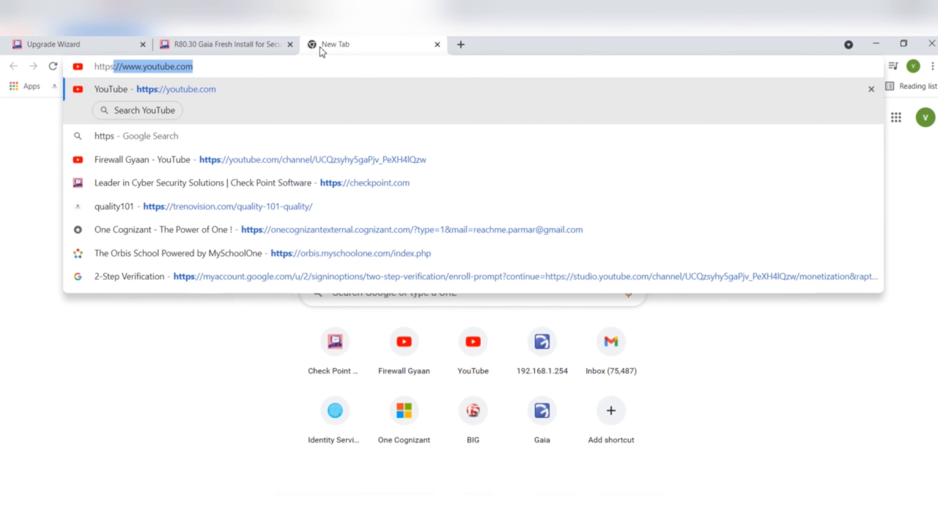
type("192.168.1.254")
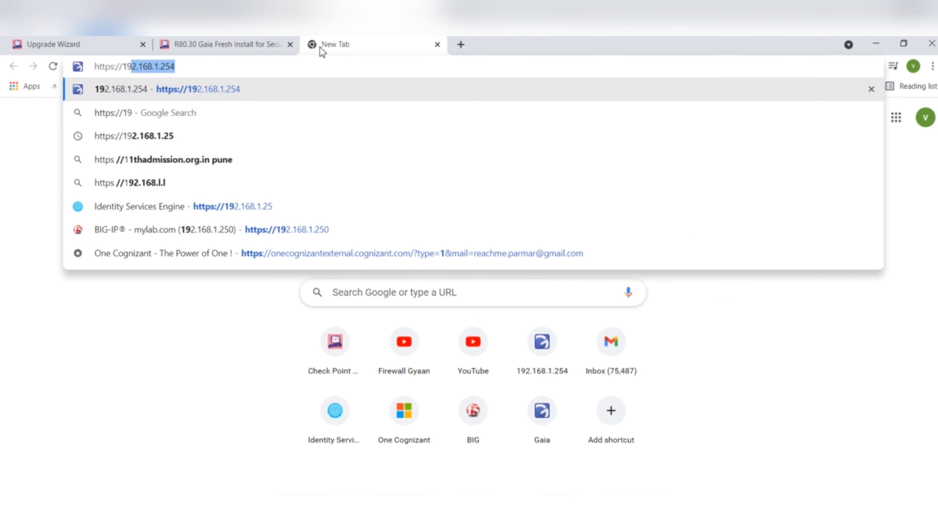
key("Right")
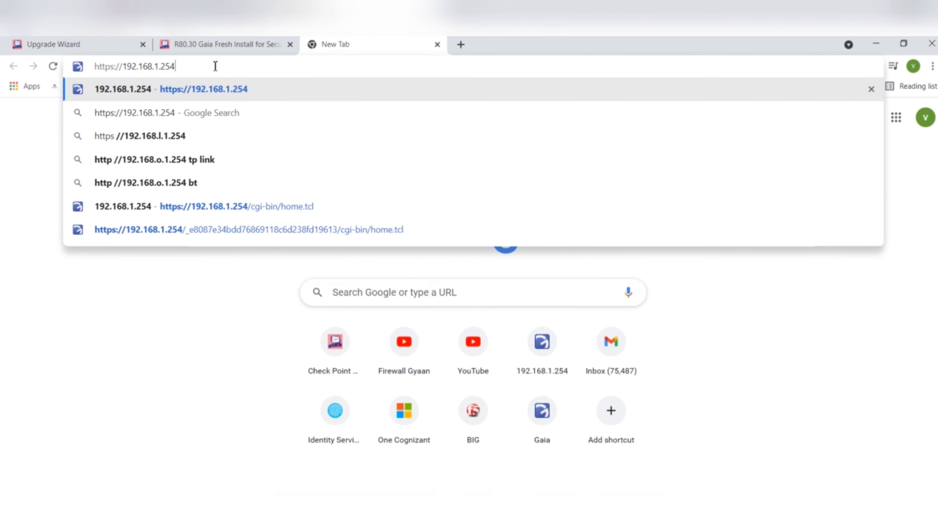
key("Return")
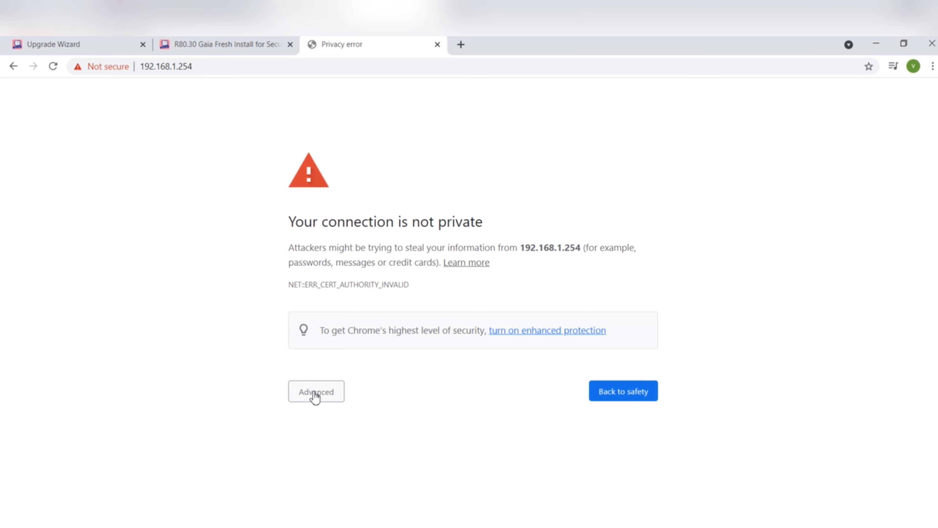
- Proceed past the certificate warning to 192.168.1.254 and sign in to Gaia Portal as admin, retrying after denial
left_click(330, 394)
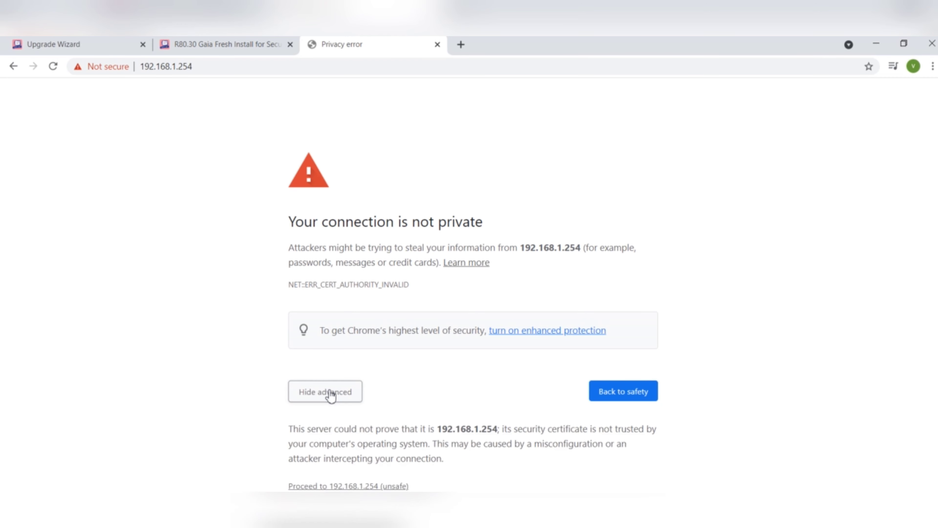
left_click(343, 486)
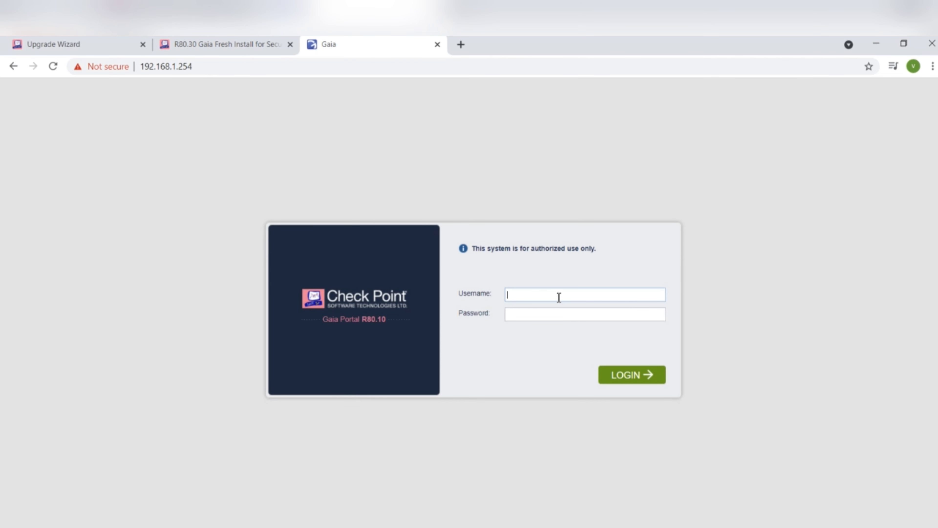
type("admin")
type("********")
left_click(617, 381)
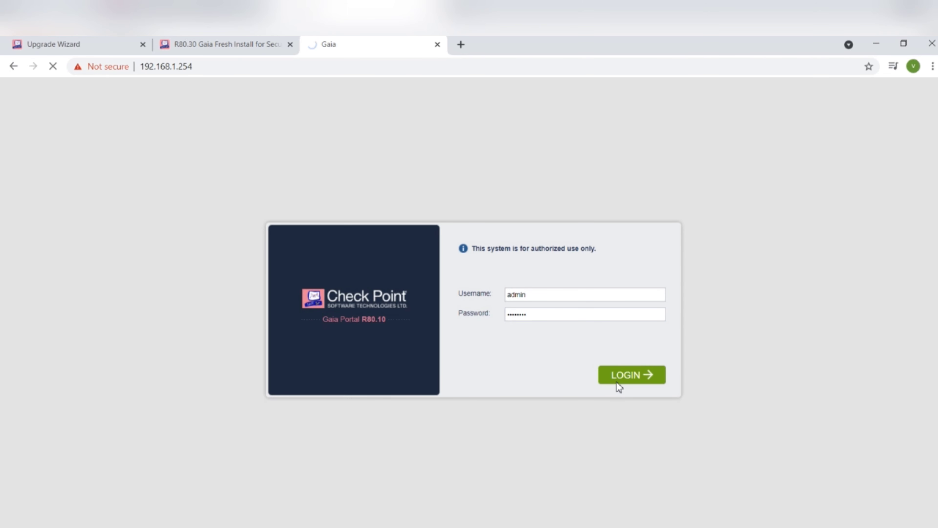
type("admin********")
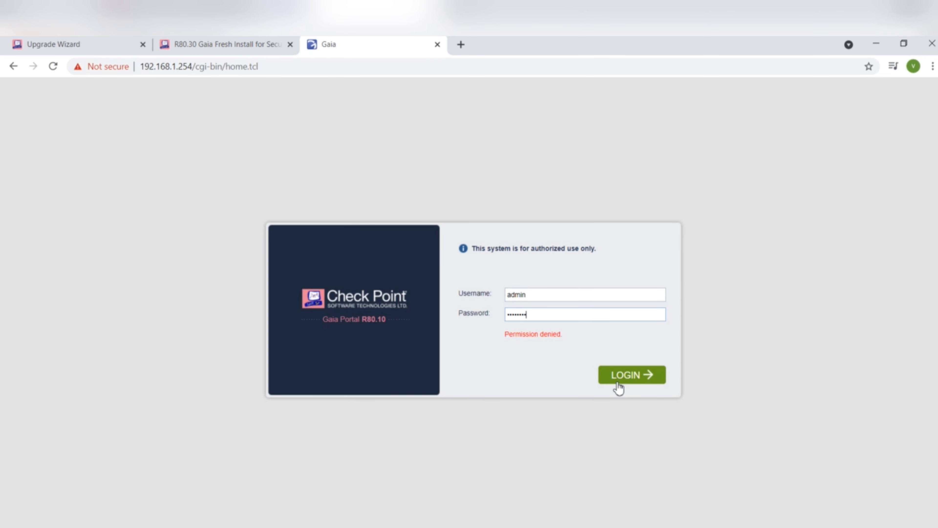
left_click(638, 380)
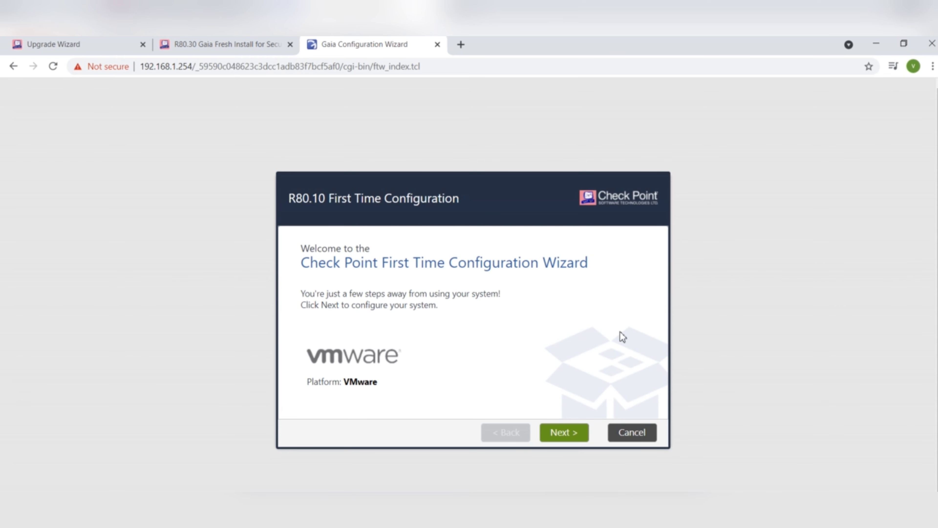
- Start the First Time Configuration Wizard and accept eth0 at 192.168.1.254 / 255.255.255.0
left_click(568, 436)
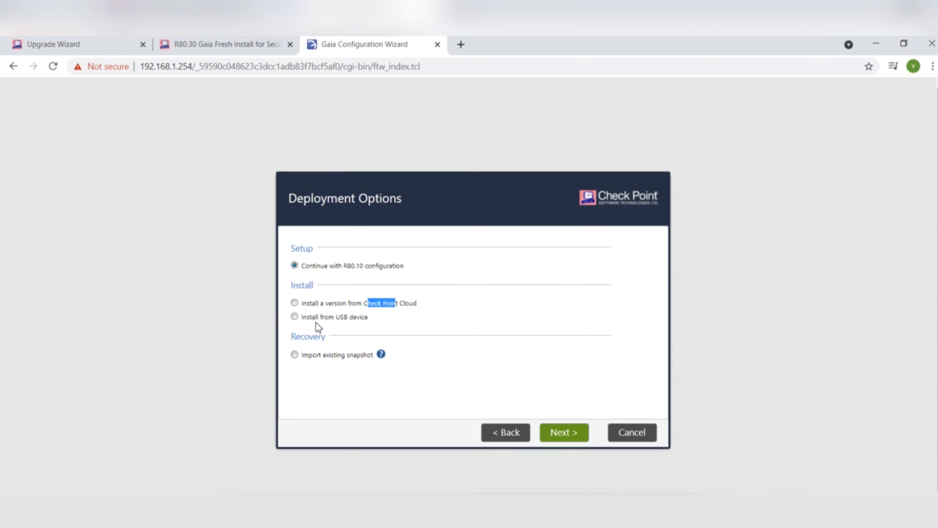
left_click(419, 329)
left_click(563, 439)
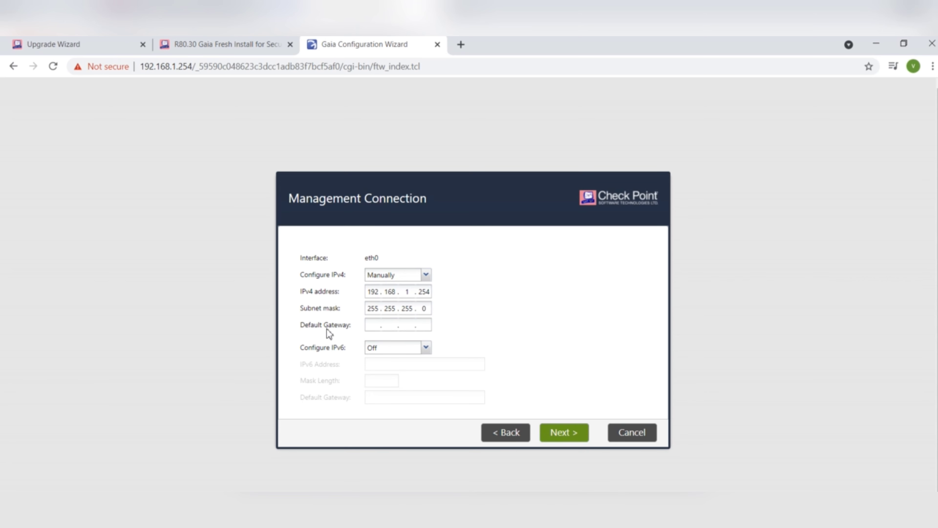
left_click(568, 436)
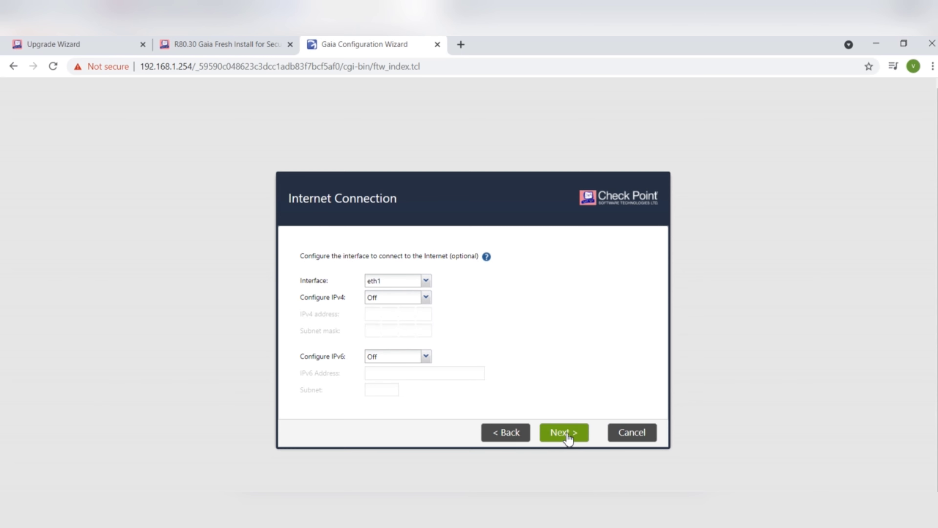
- Leave IPv4 off on the eth1 internet interface and continue
mouse_move(345, 267)
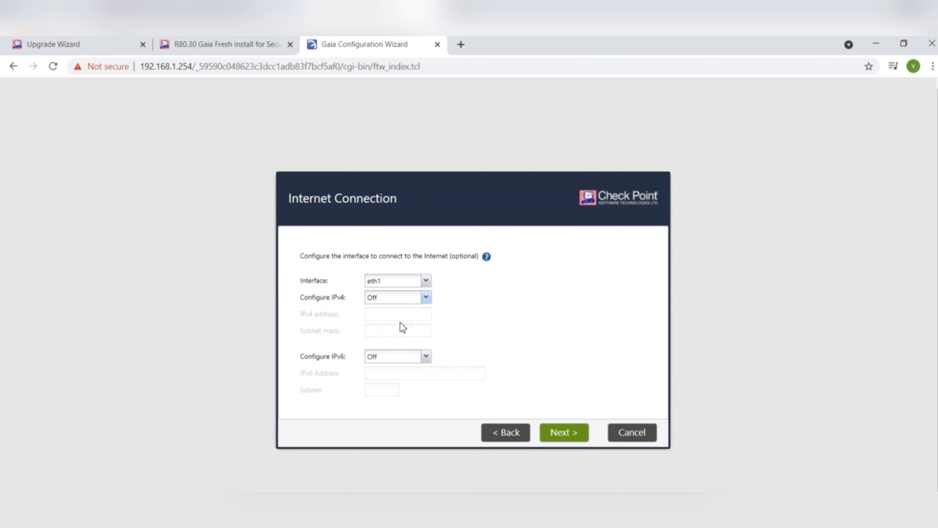
left_click(424, 300)
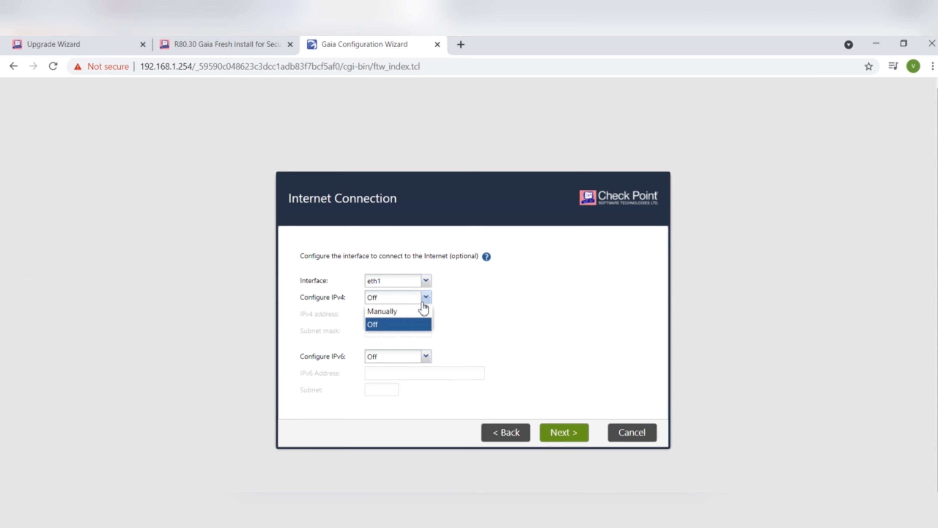
left_click(423, 303)
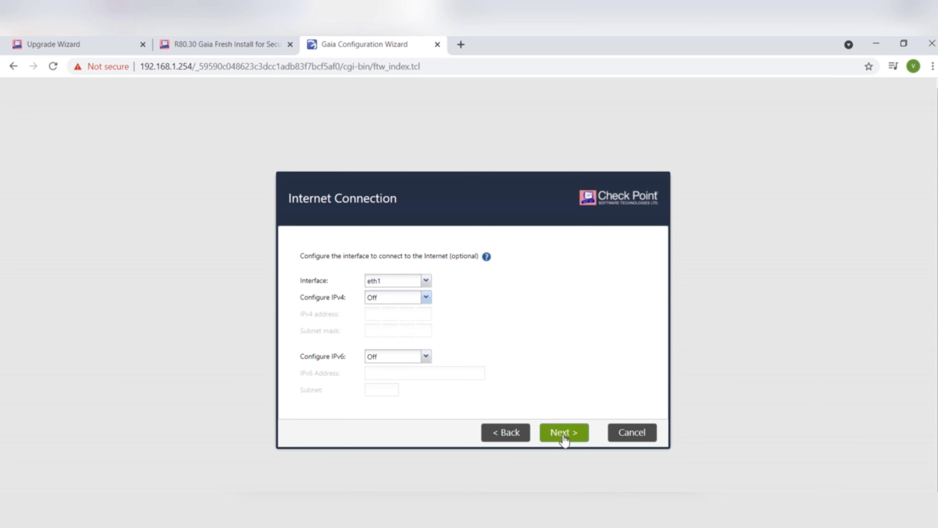
left_click(564, 433)
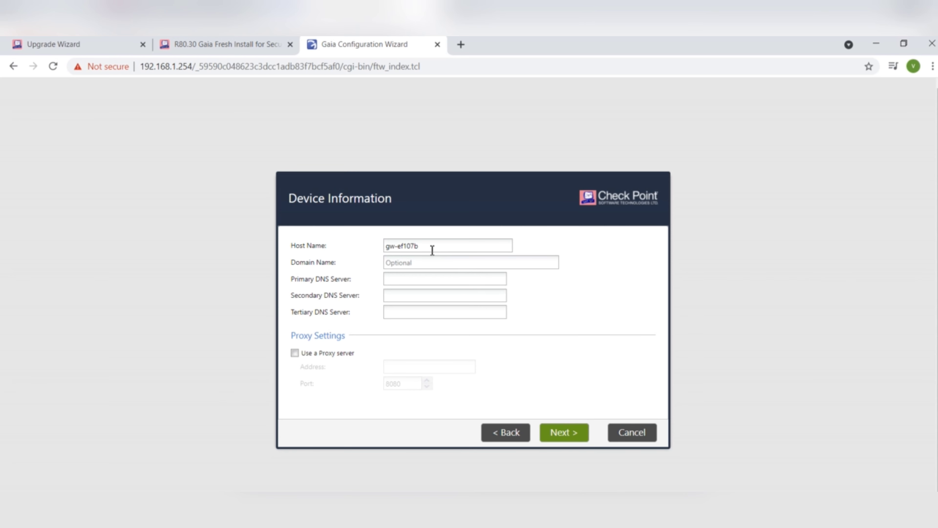
- Set host name MDS, domain firewallgyaan.com and primary DNS 8.8.8.8
left_click_drag(432, 250, 319, 242)
type("MDS")
left_click(455, 264)
type("firewallgyaan.com")
left_click(433, 277)
type("8.8.8")
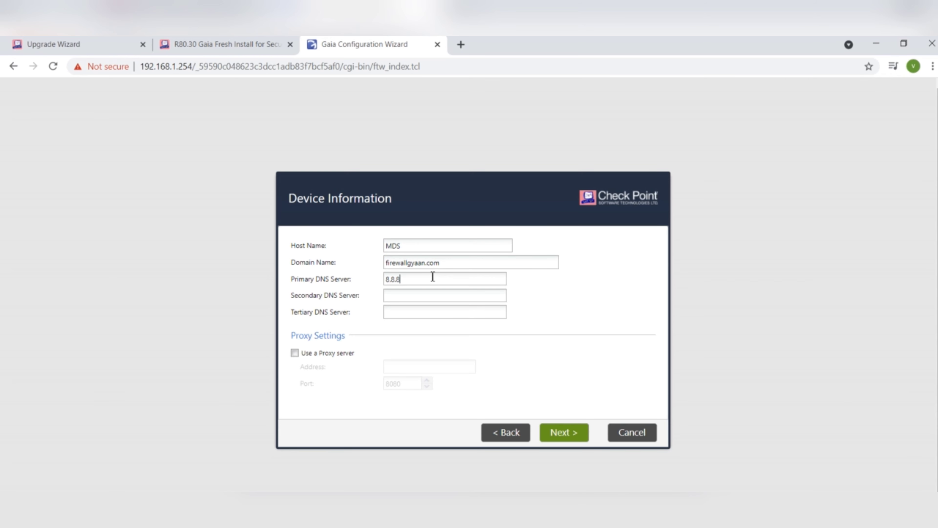
type(".8")
left_click(567, 432)
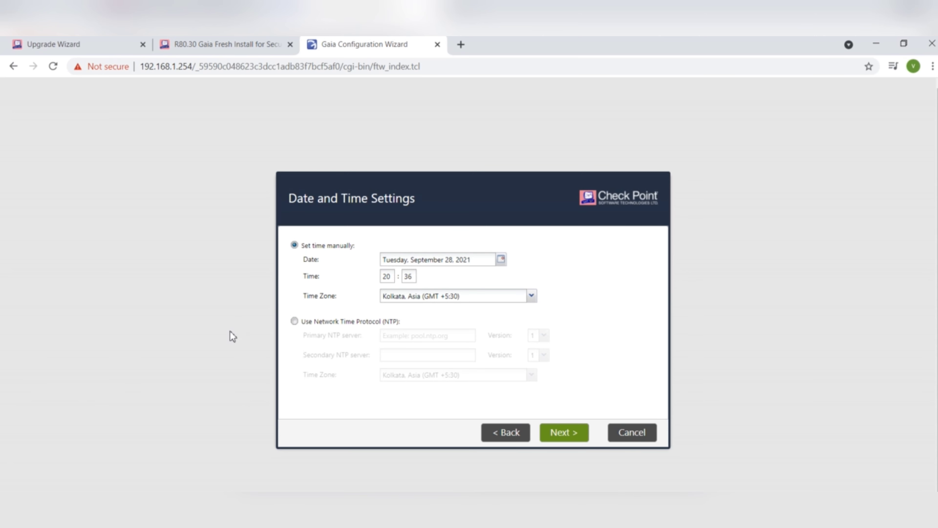
- Keep the manually set date, time and Kolkata time zone rather than NTP, and continue
left_click(294, 321)
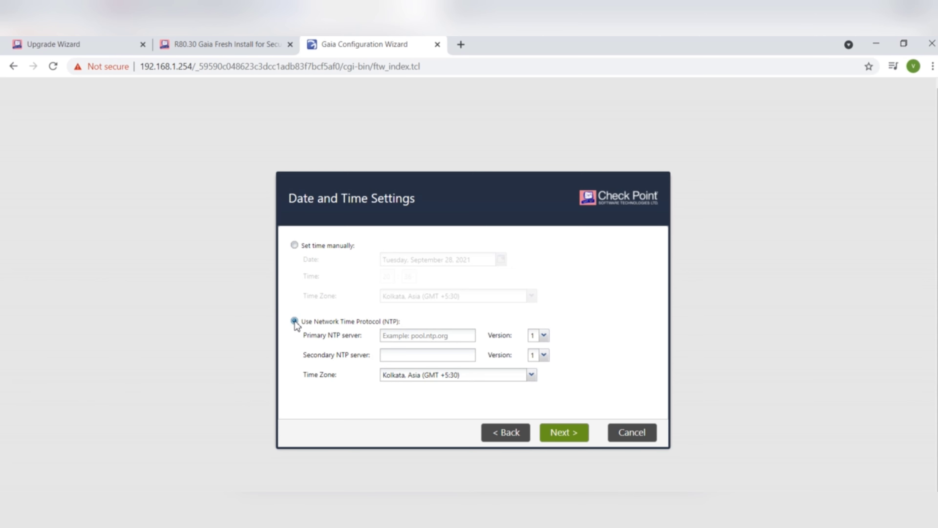
left_click(294, 246)
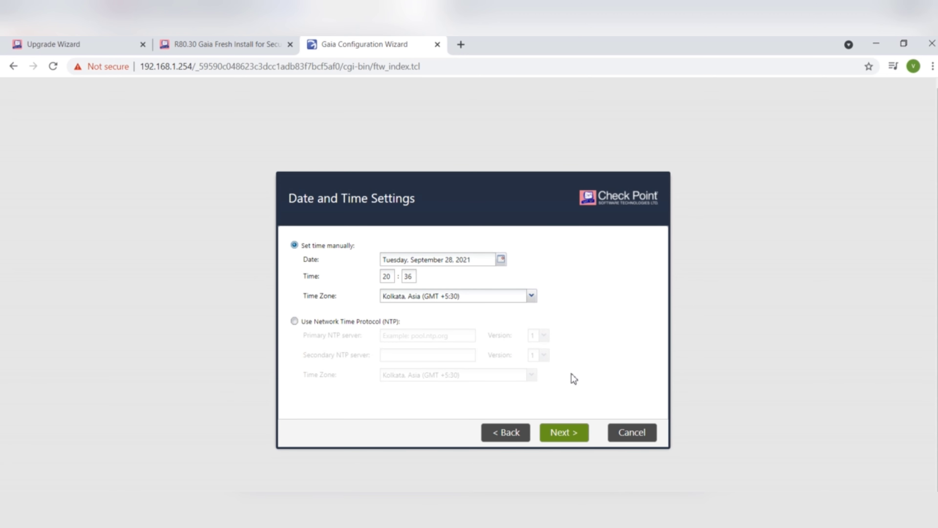
left_click(569, 435)
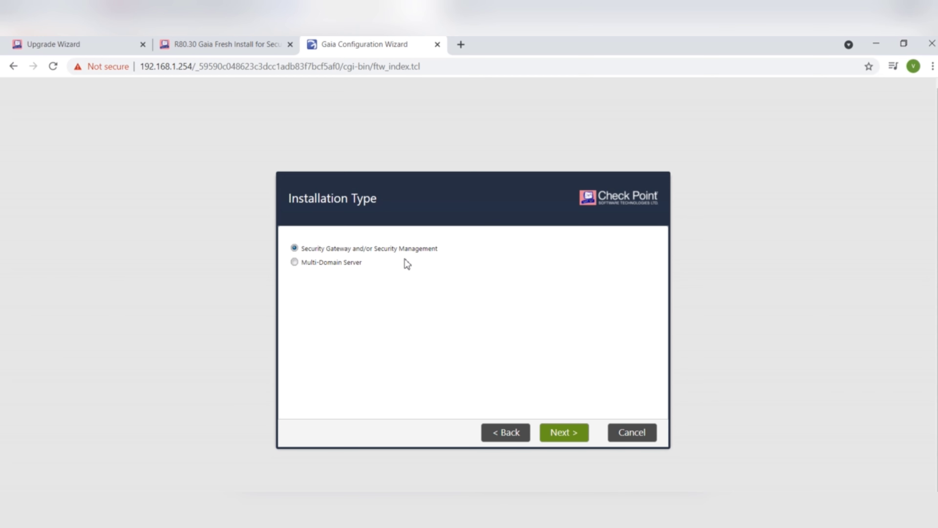
- Choose Multi-Domain Server, keeping Primary Multi-Domain Server with automatic Blade Contract downloads
left_click(295, 263)
left_click(294, 248)
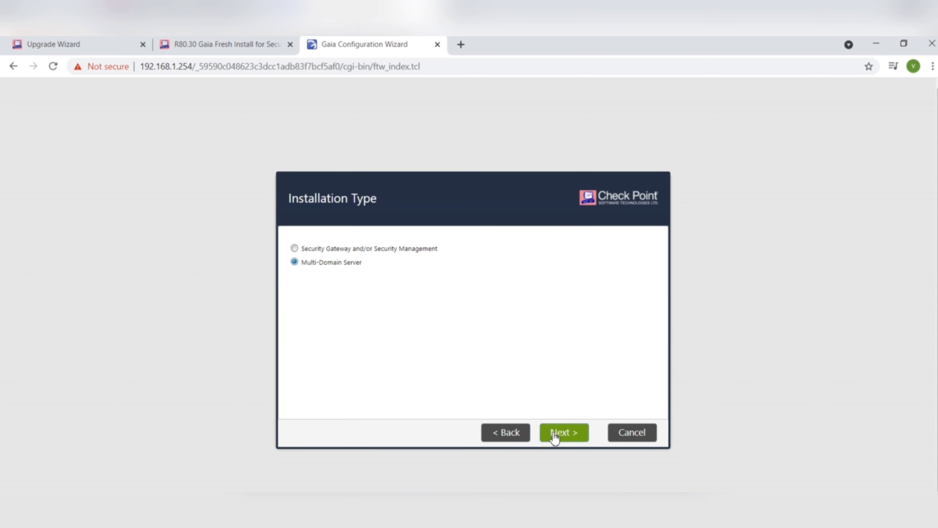
left_click(559, 439)
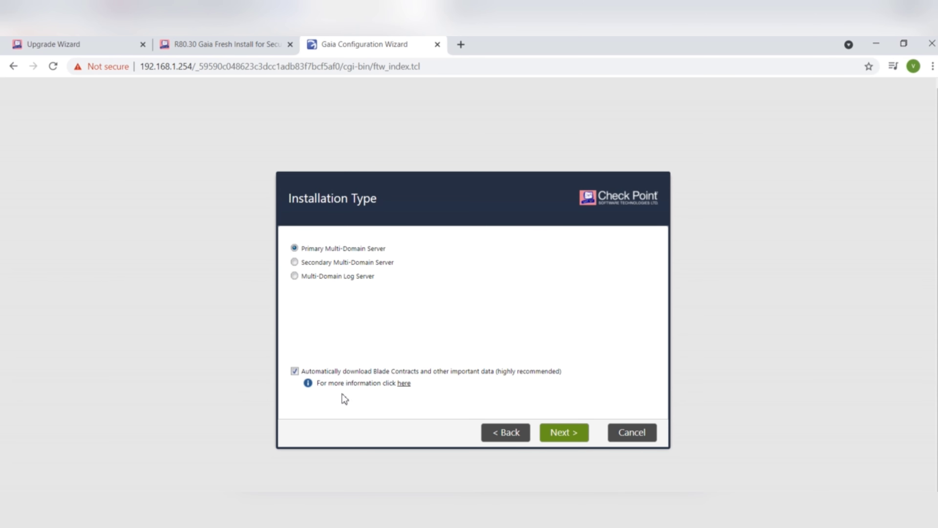
left_click(571, 438)
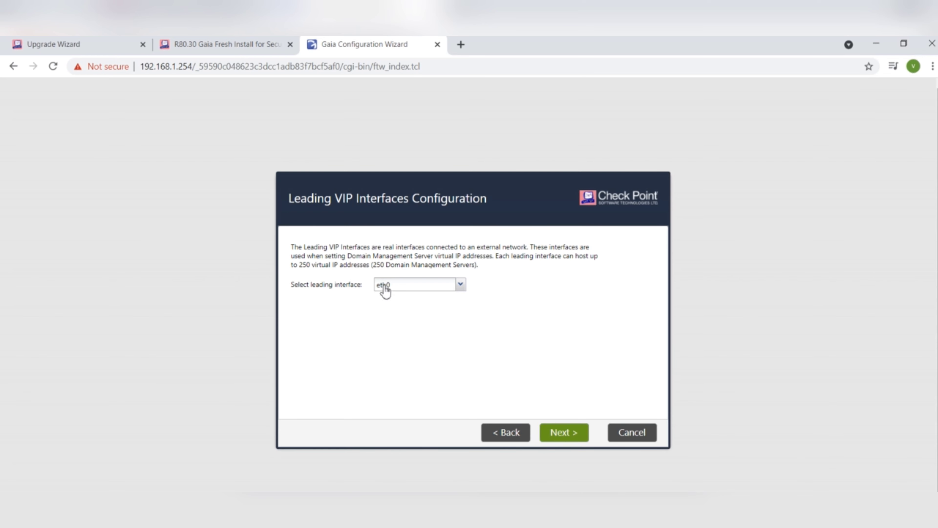
- Keep eth0 as the leading VIP interface and allow GUI clients to connect from any host
left_click(565, 435)
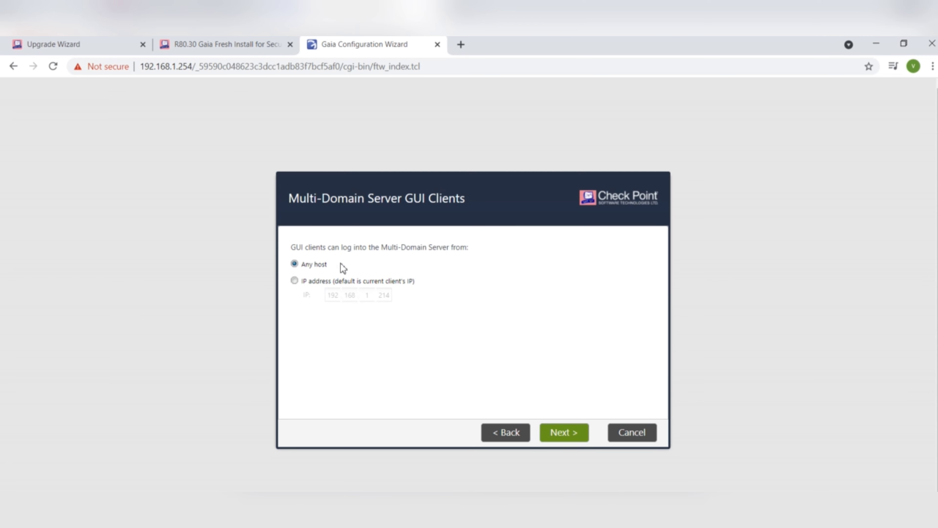
left_click(295, 285)
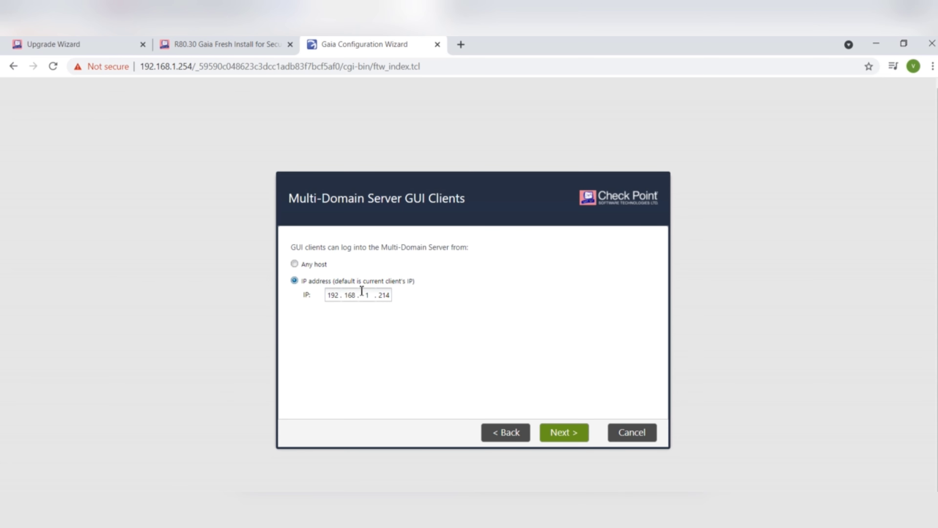
left_click(295, 264)
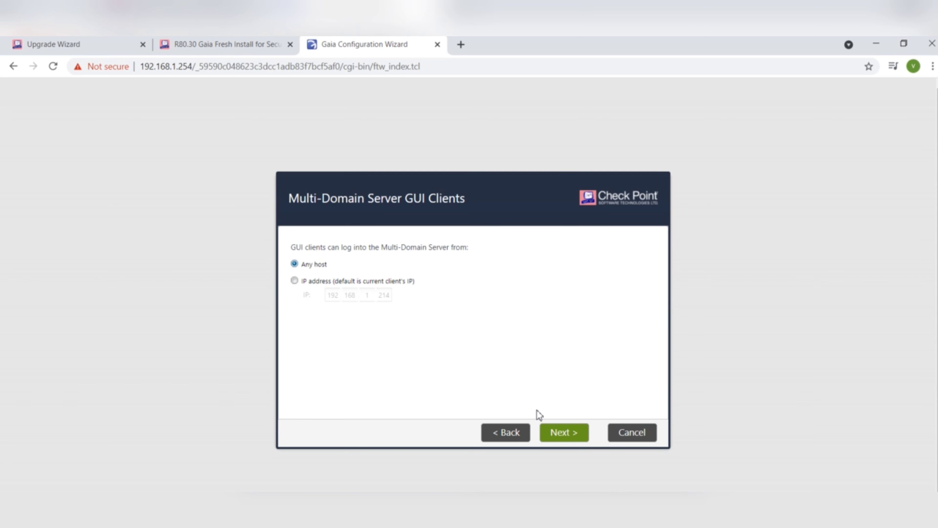
left_click(557, 433)
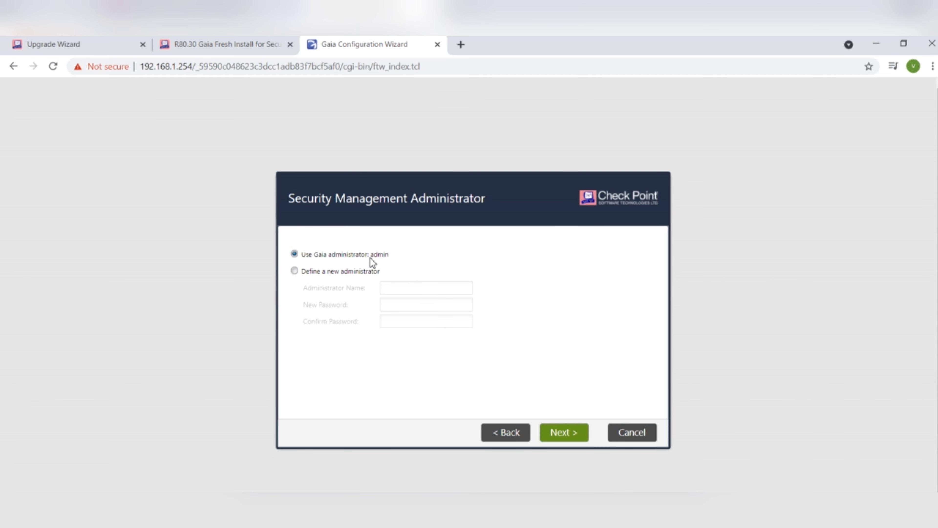
- Define a new Security Management administrator, entering its name and a good-strength password
left_click(399, 255)
left_click(295, 271)
left_click(397, 295)
type("vaibhav")
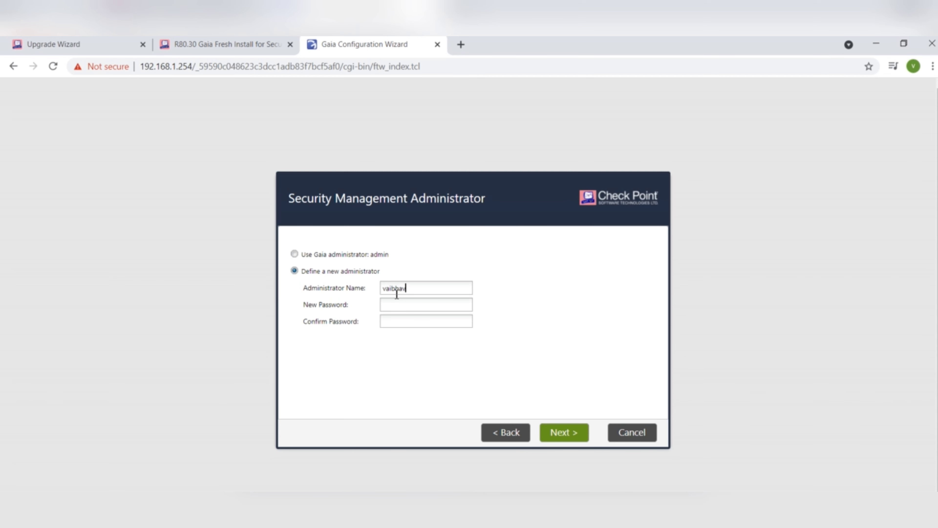
key("Tab")
type("*********")
key("Tab")
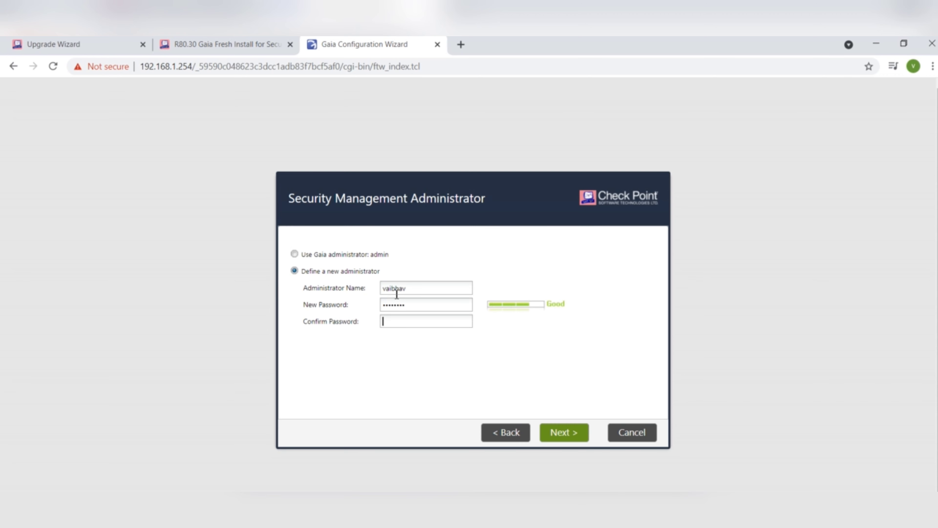
type("*********")
left_click(567, 431)
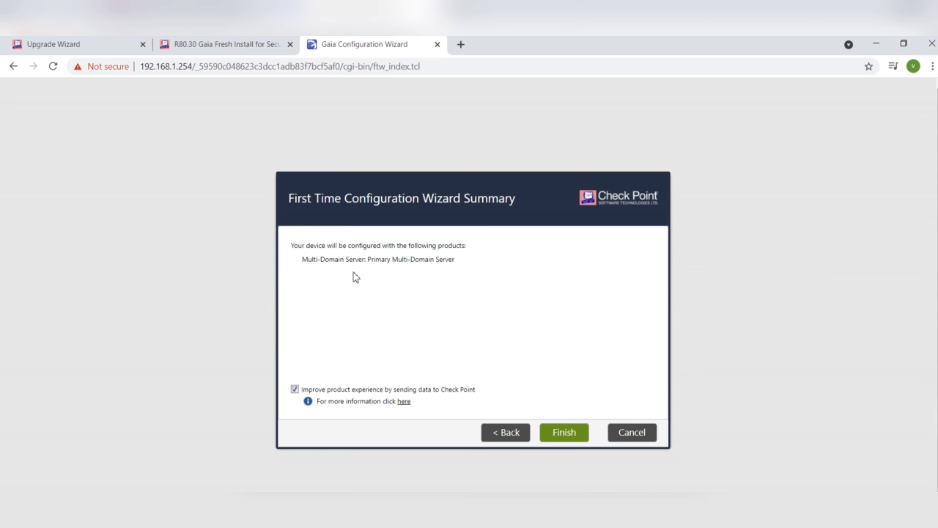
- Finish the wizard and confirm applying the Primary Multi-Domain Server configuration
left_click(562, 435)
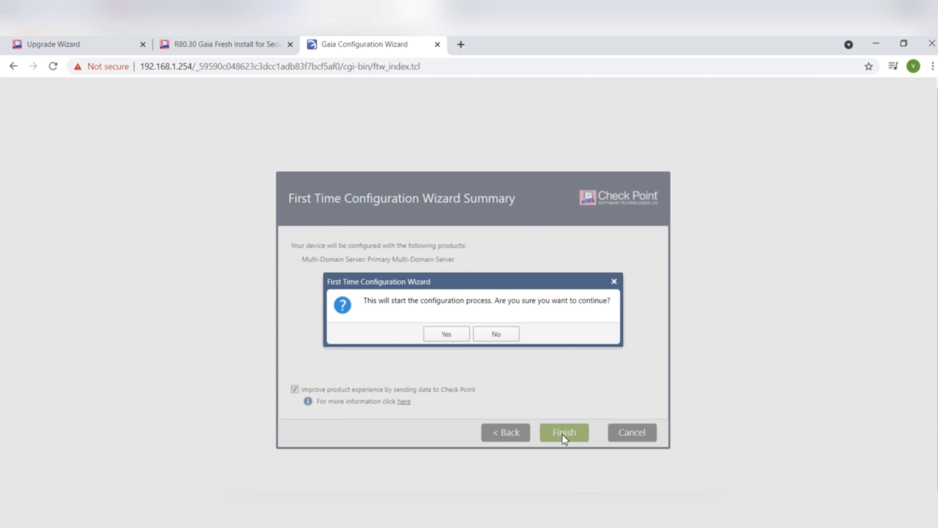
left_click(454, 337)
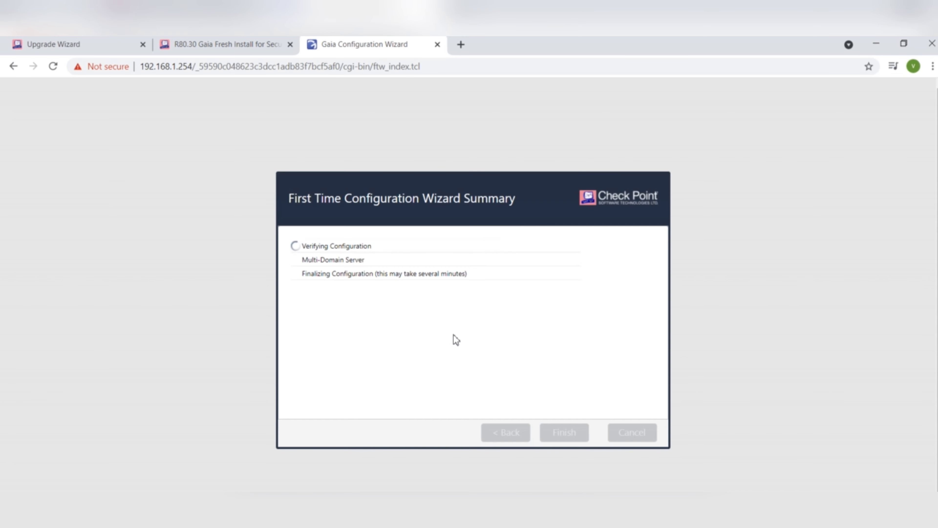
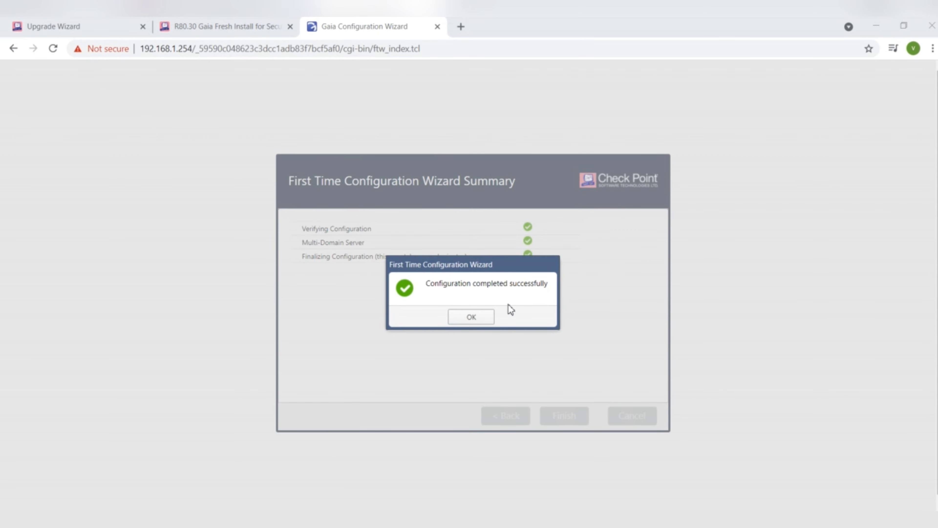
- Acknowledge the 'Configuration completed successfully' message to reach the Gaia Portal Overview page
left_click(469, 317)
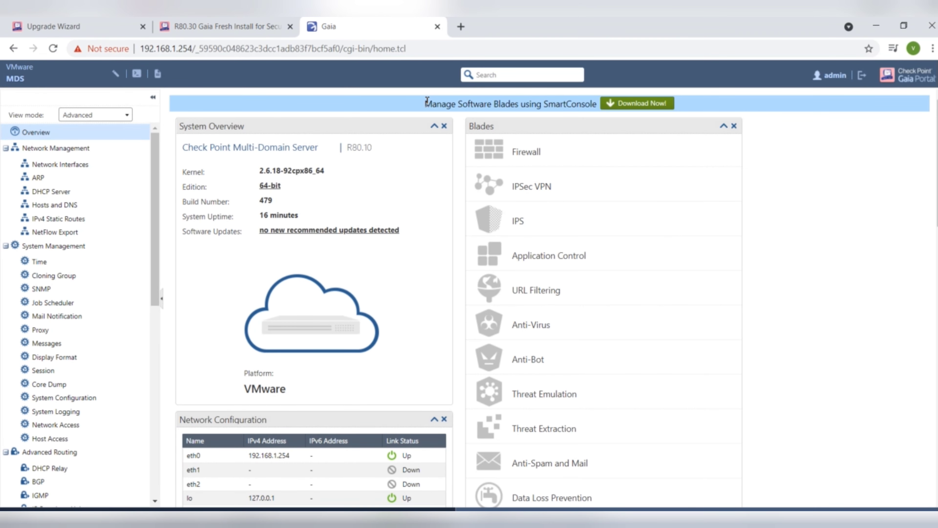
- Dismiss the Try me! tip and download SmartConsole.exe from the Manage Software Blades banner
left_click_drag(427, 100, 529, 114)
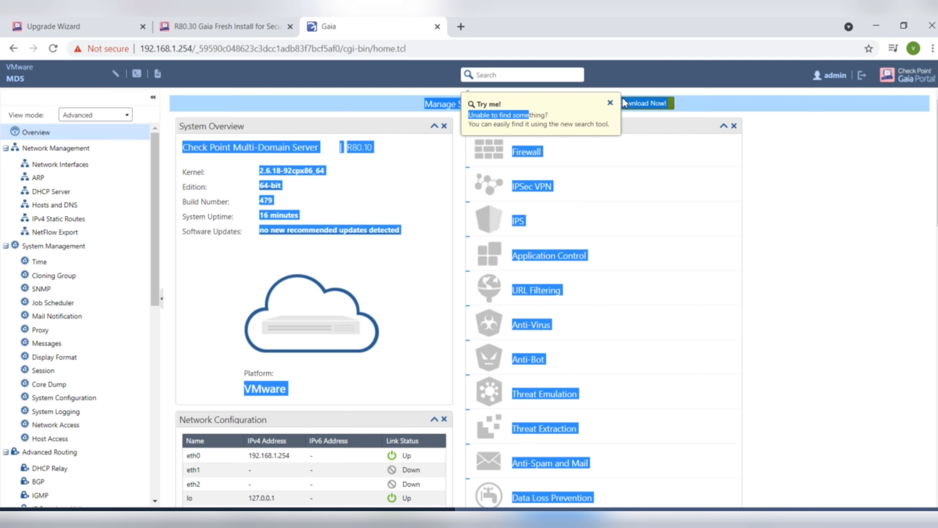
left_click(610, 103)
left_click(410, 109)
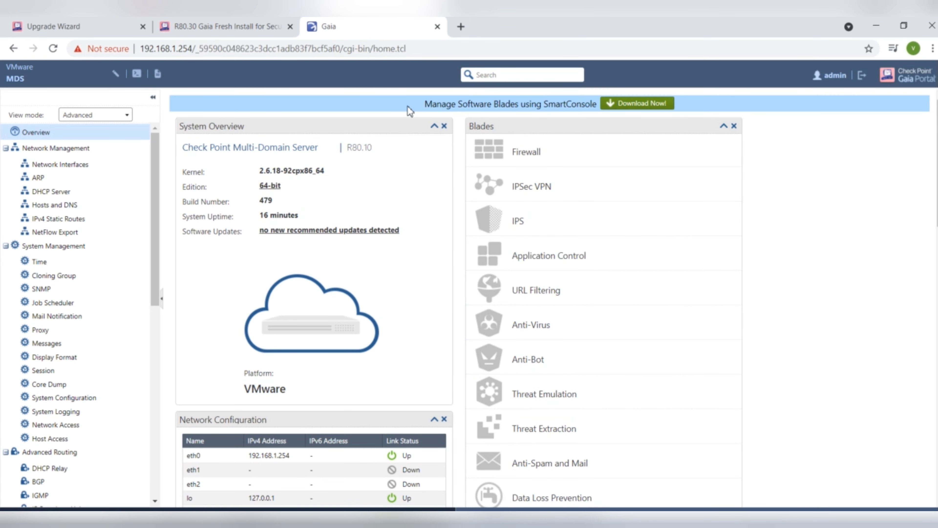
left_click(632, 105)
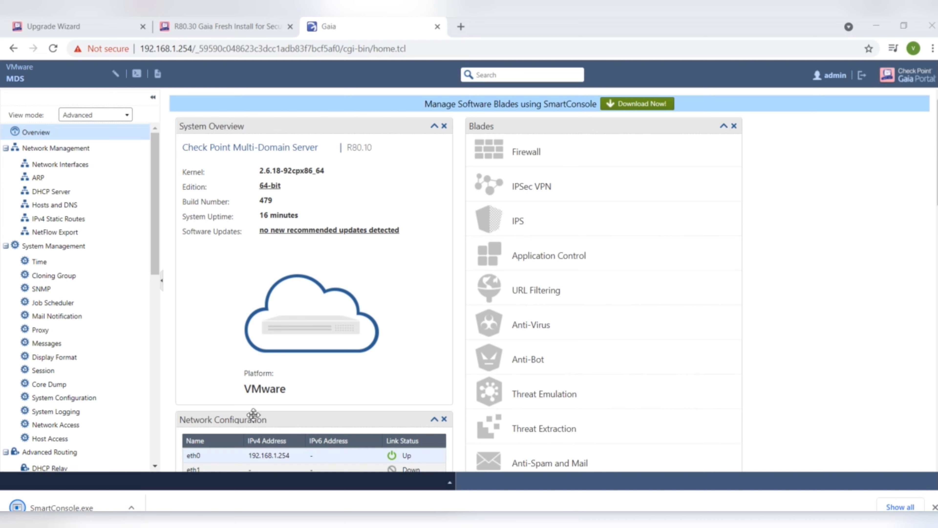
- Run the downloaded SmartConsole.exe from Chrome's download bar to start the R80.10 installer
left_click(67, 507)
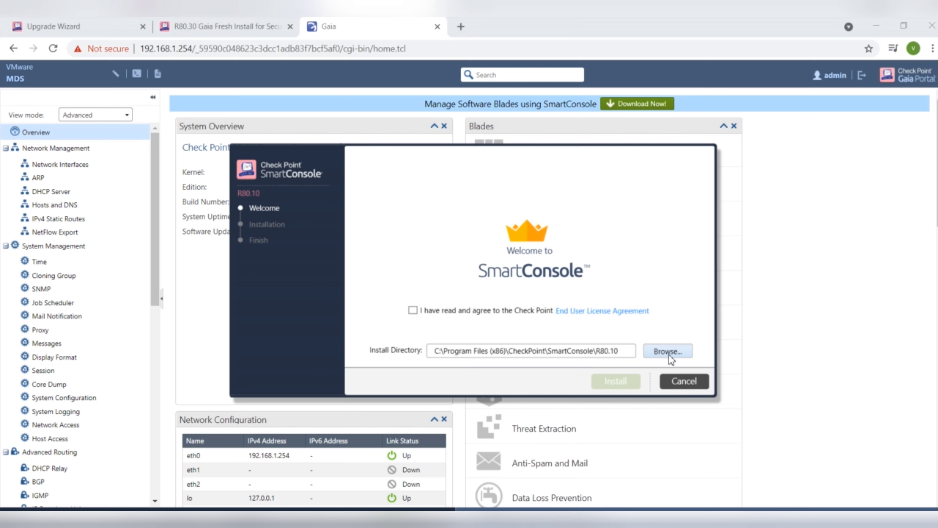
- Install SmartConsole R80.10 to the default folder, accepting the license, and finish with Launch SmartConsole checked
left_click(605, 353)
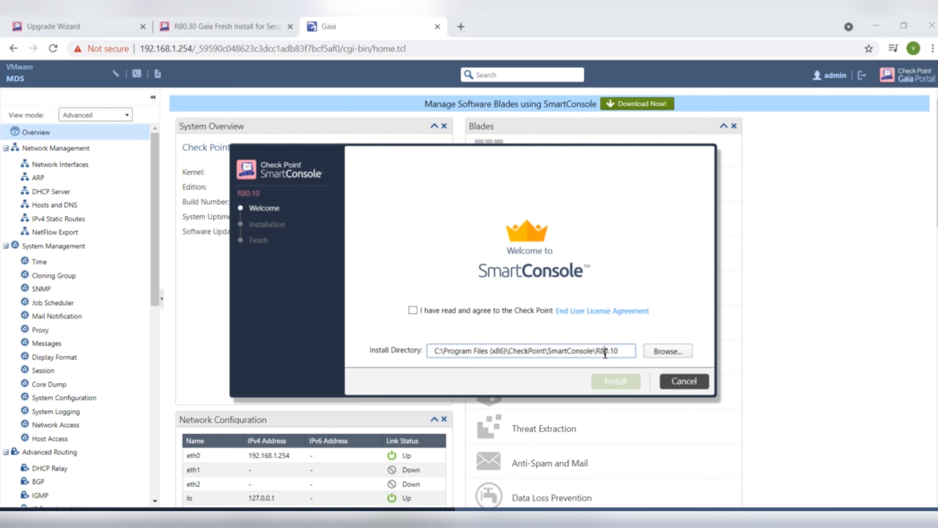
left_click(651, 354)
left_click(599, 248)
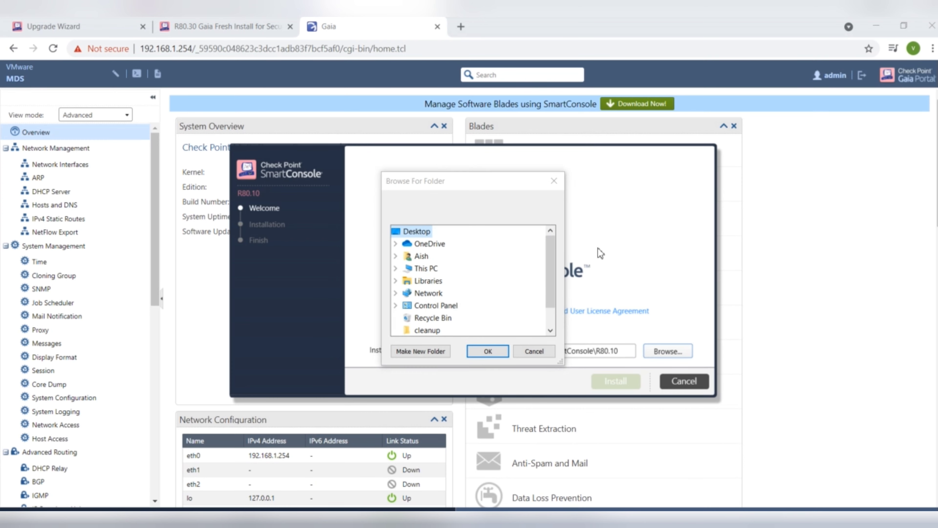
left_click(535, 351)
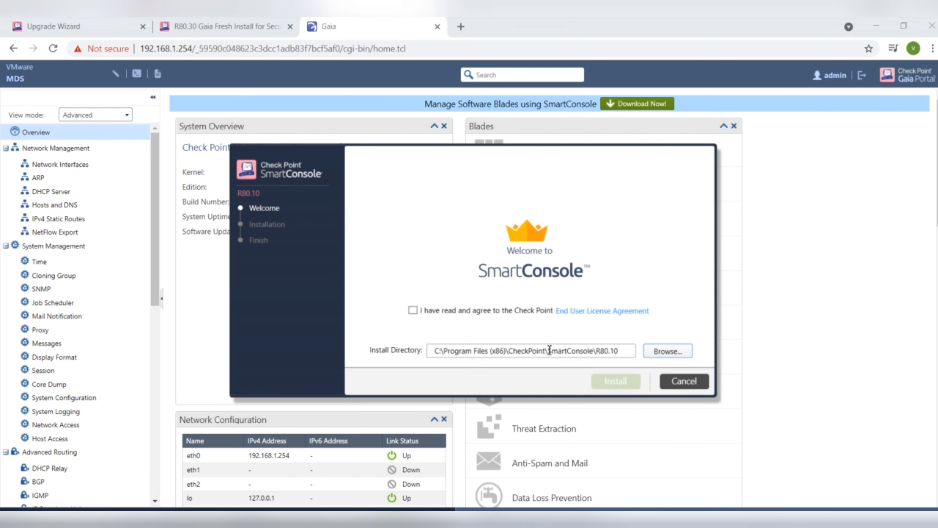
left_click(413, 311)
left_click(610, 379)
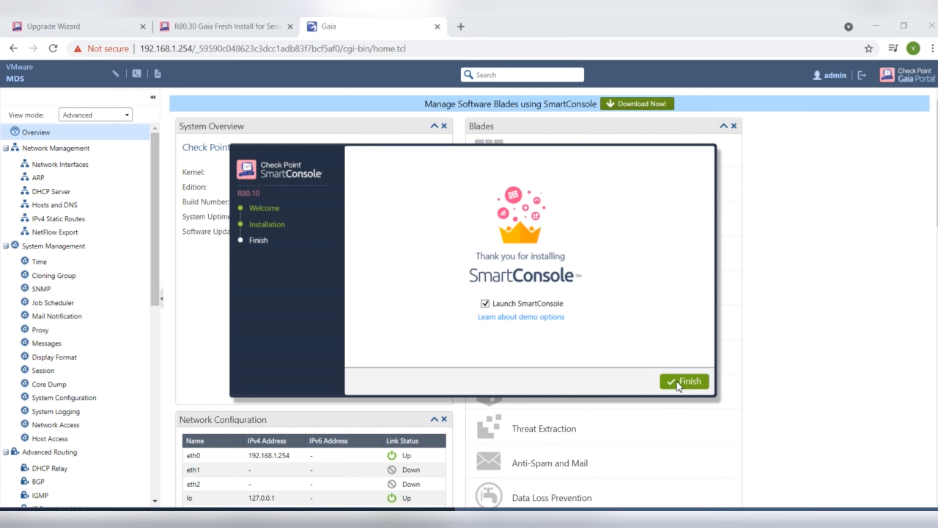
left_click(683, 381)
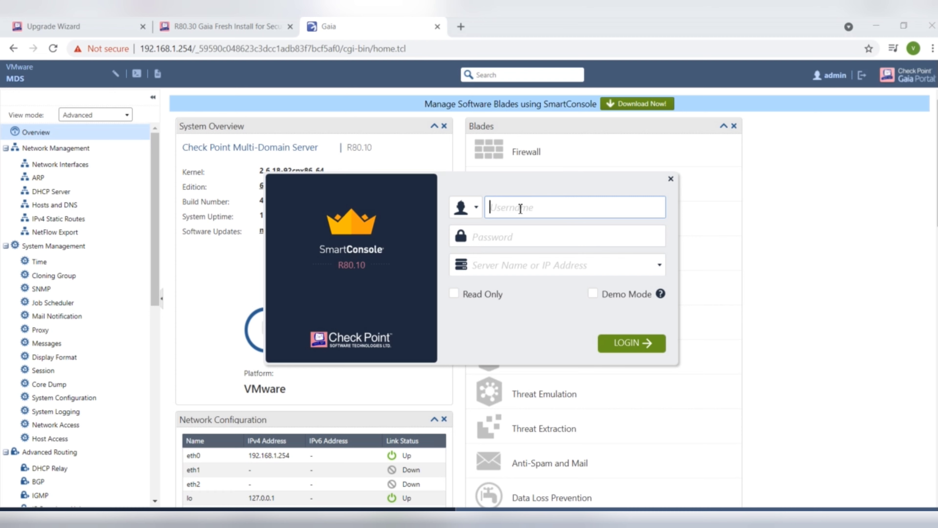
- Enter the administrator's username and password, and server address 192.168.1.254 in the login form
type("admin")
key("Tab")
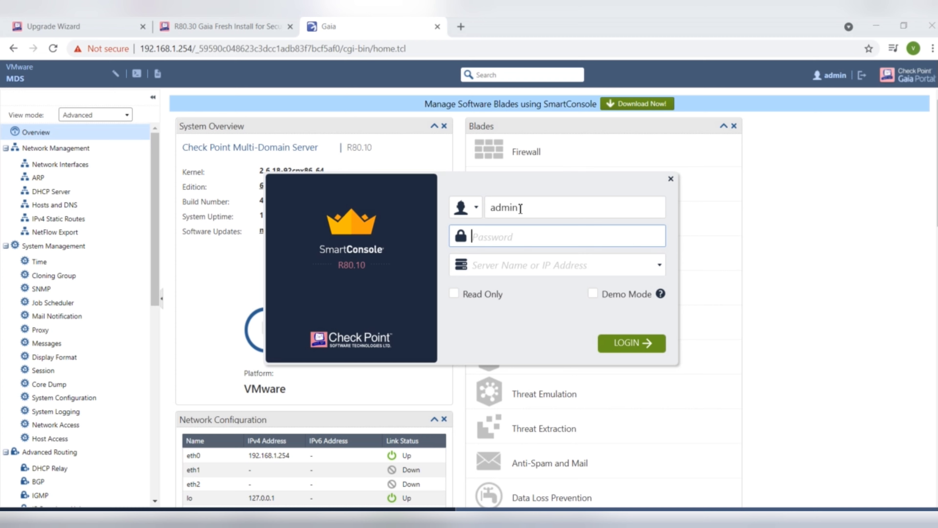
left_click_drag(534, 204, 427, 223)
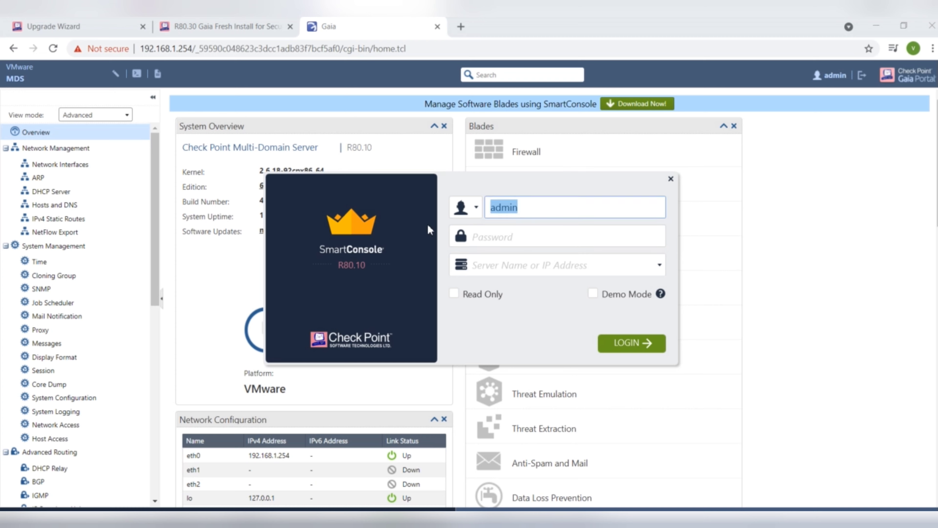
type("vaibhav")
key("Tab")
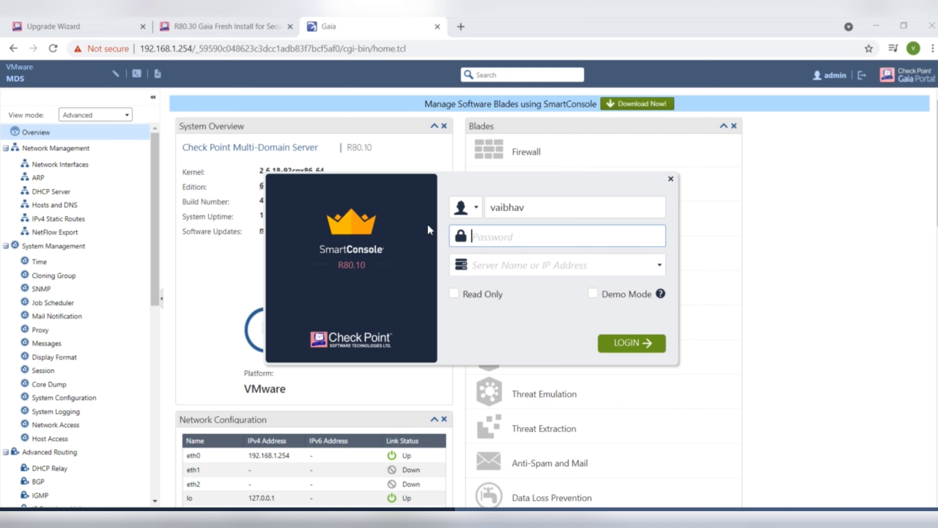
type("********")
key("Tab")
type("192.168")
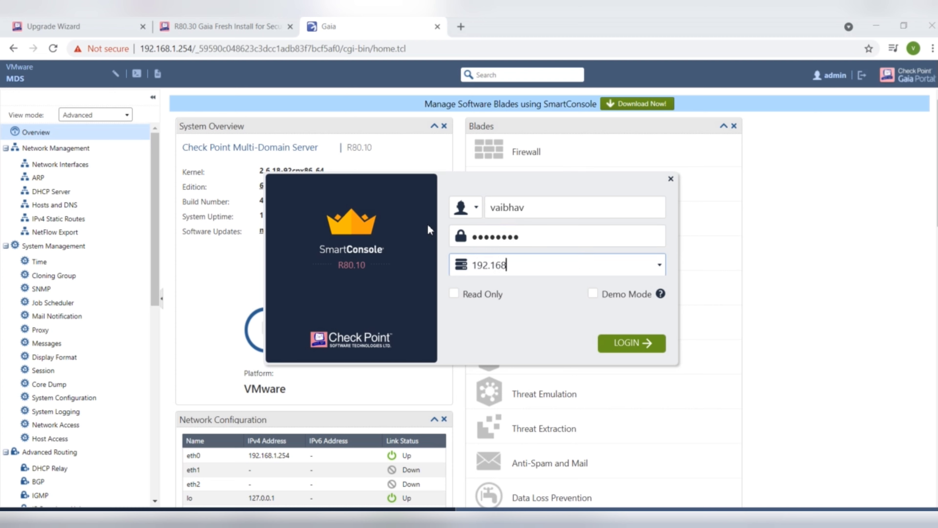
type(".1.254")
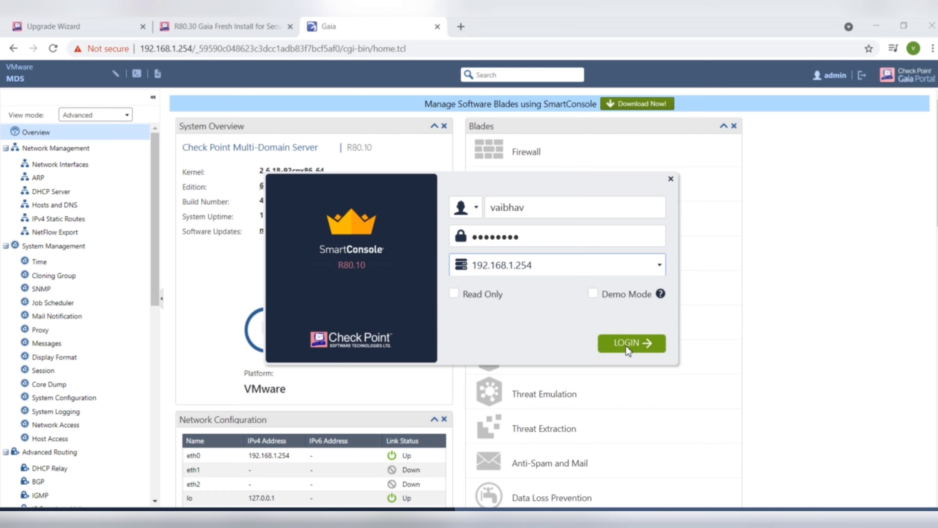
- Log in to 192.168.1.254, trust the server fingerprint, and proceed into the MDS domain
left_click(638, 352)
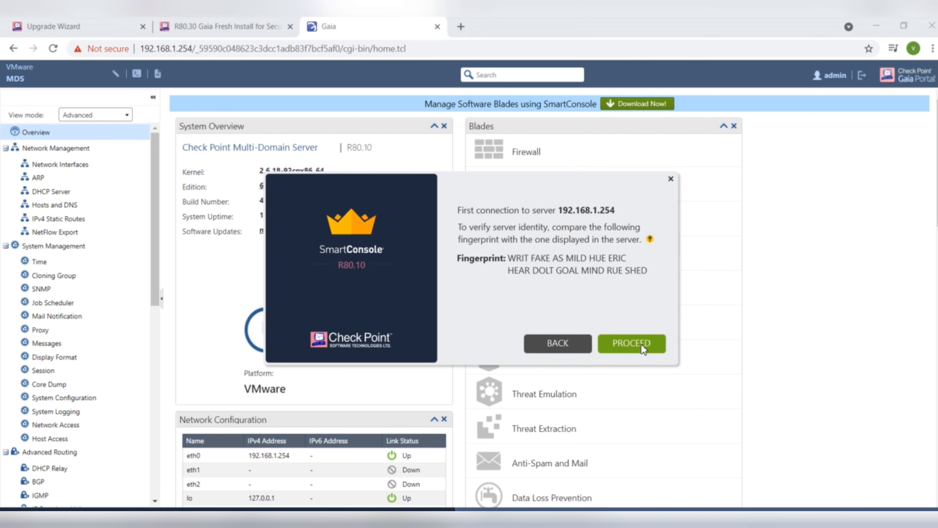
left_click(635, 351)
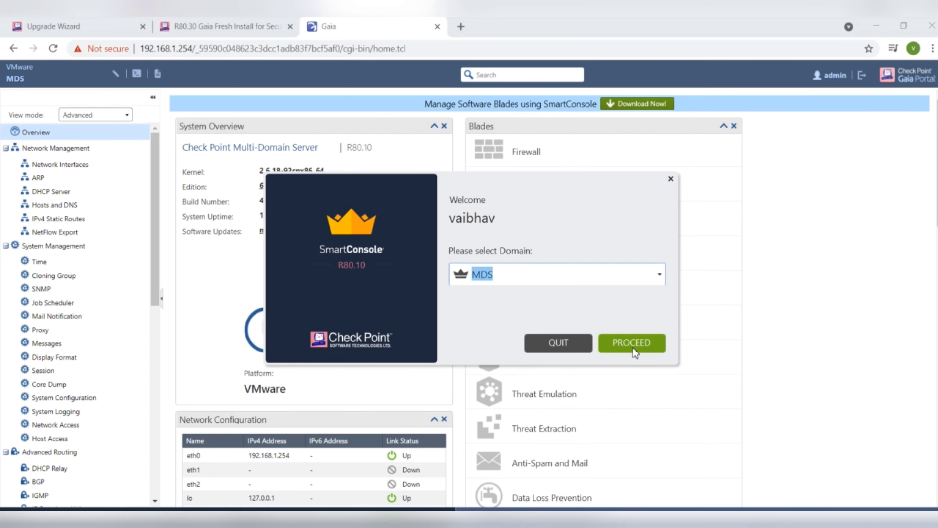
left_click(632, 349)
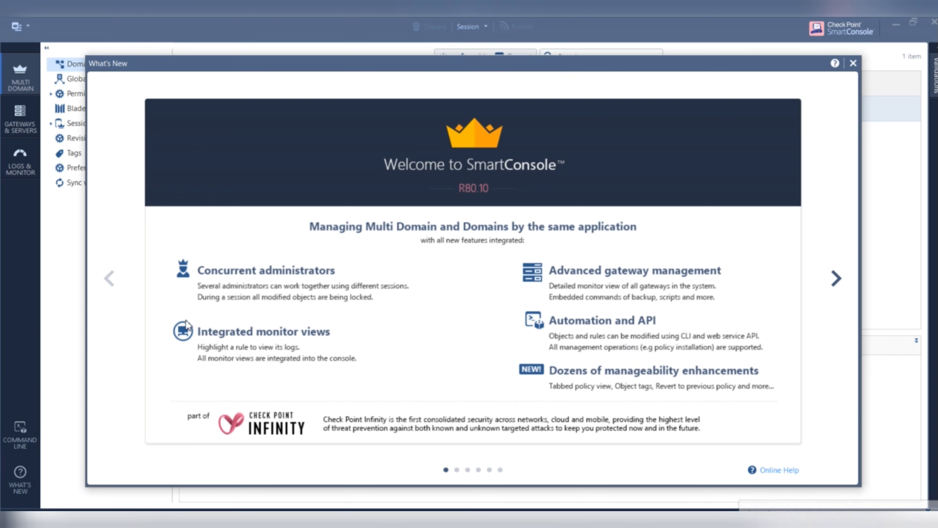
- Close the What's New window to reveal the Domains view with the Global domain details
left_click(853, 64)
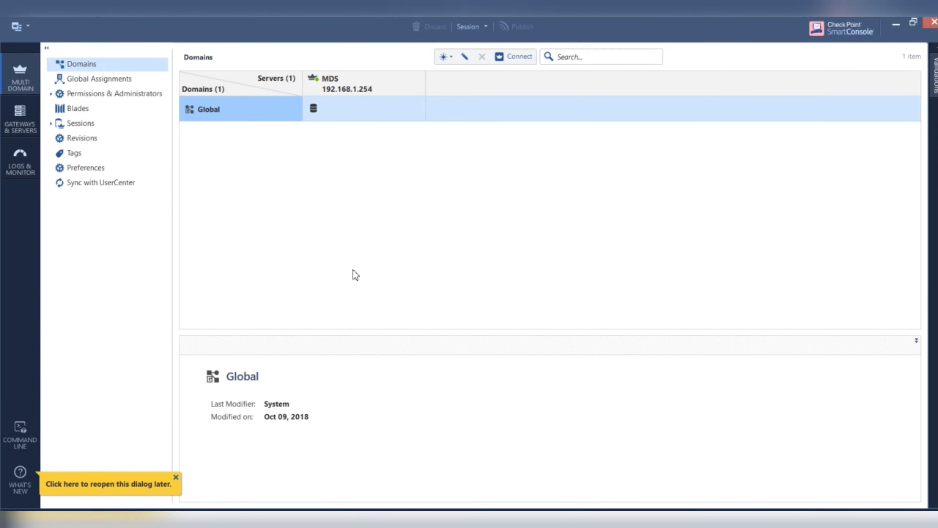